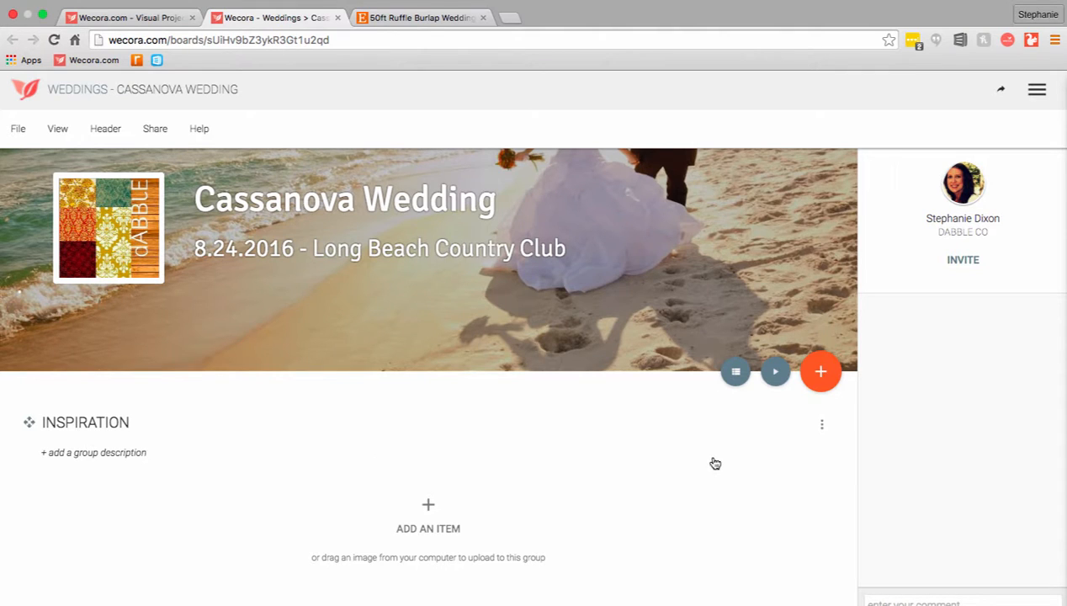
Upload wedding1.jpeg and wedding 2.jpeg from the Desktop as items in the Inspiration group
click(818, 388)
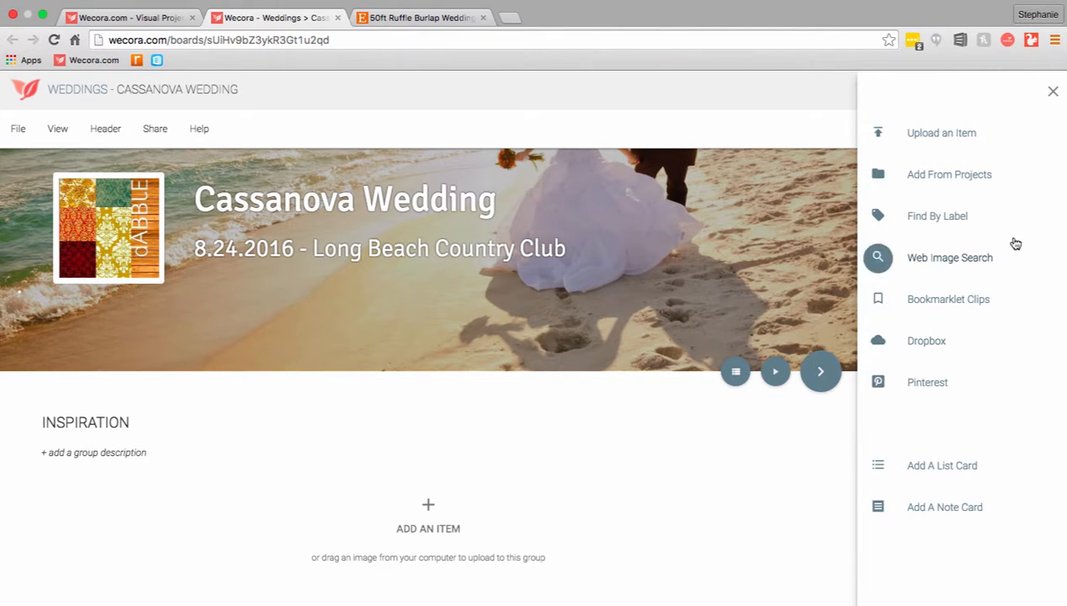
click(952, 137)
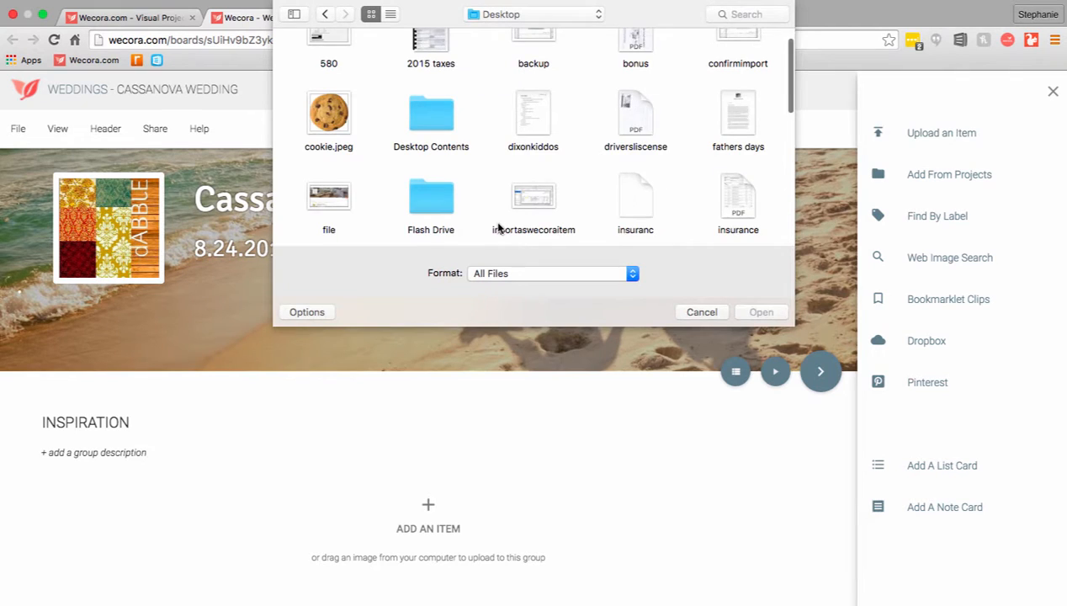
scroll(498, 227, down, 10)
click(536, 192)
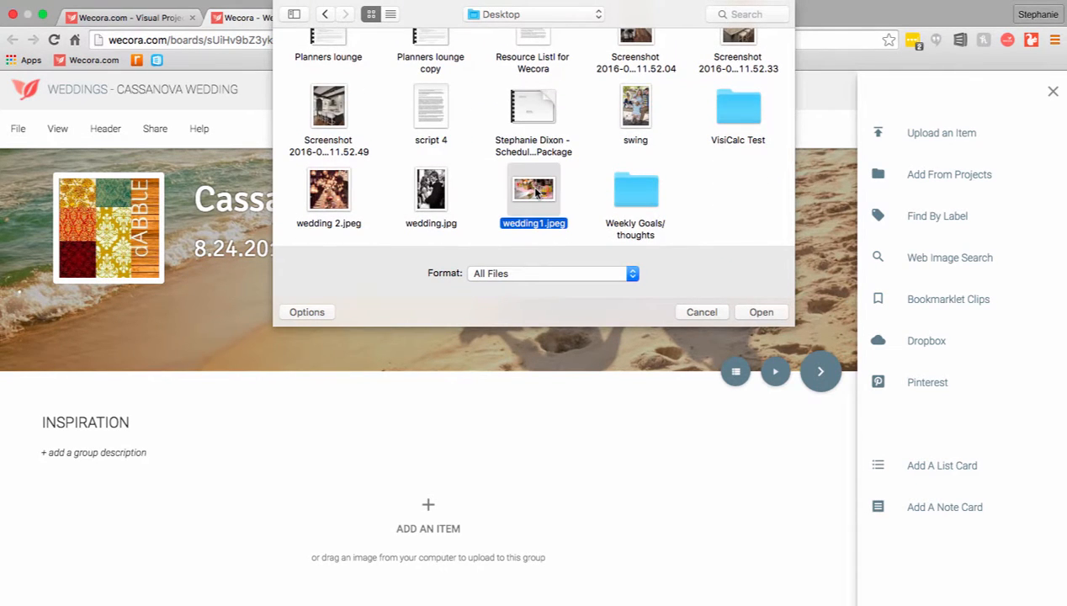
super+click(330, 193)
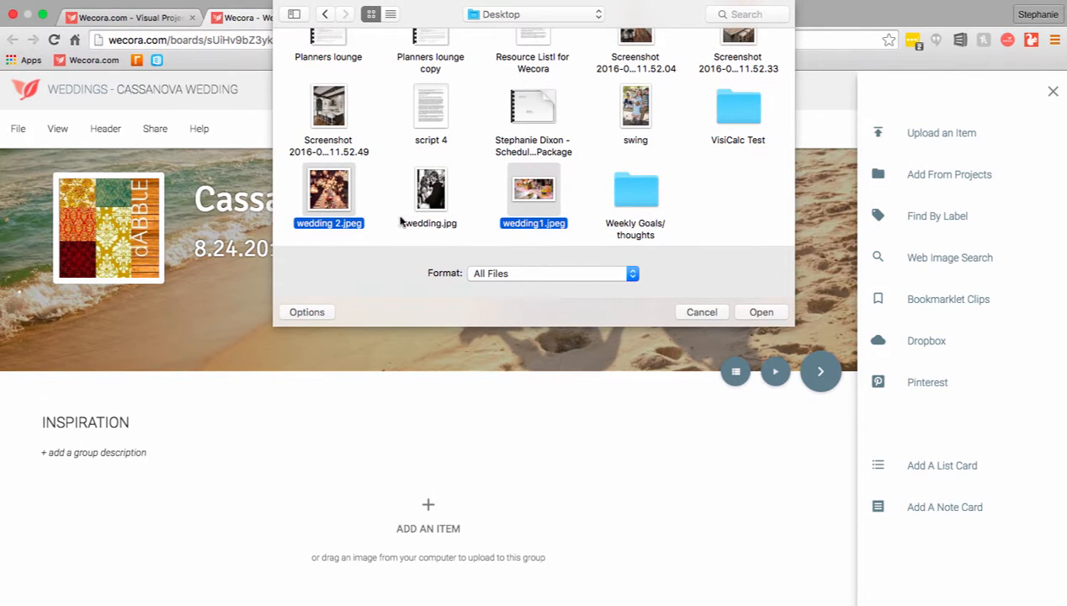
click(757, 313)
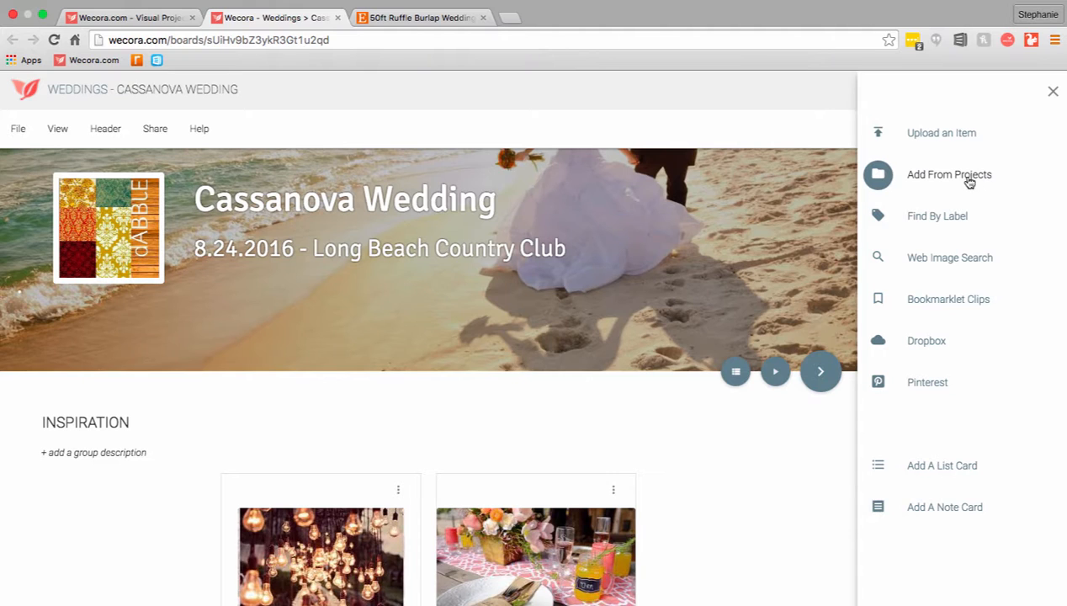
Add the giant latex balloons item from Holiday Party 2014 in the baby boy project to the front of the Inspiration group
click(907, 179)
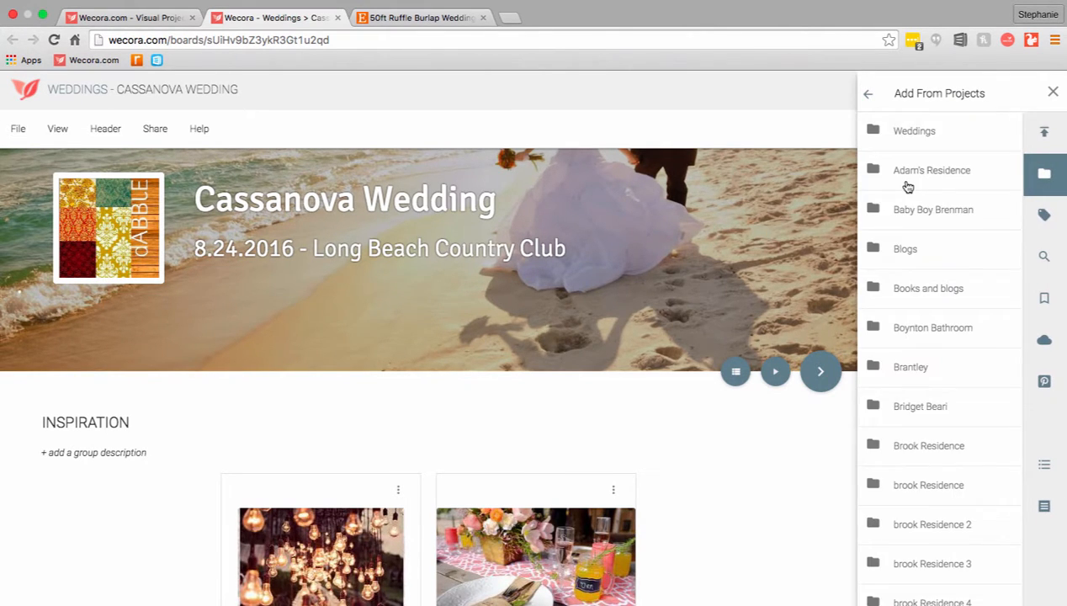
click(955, 220)
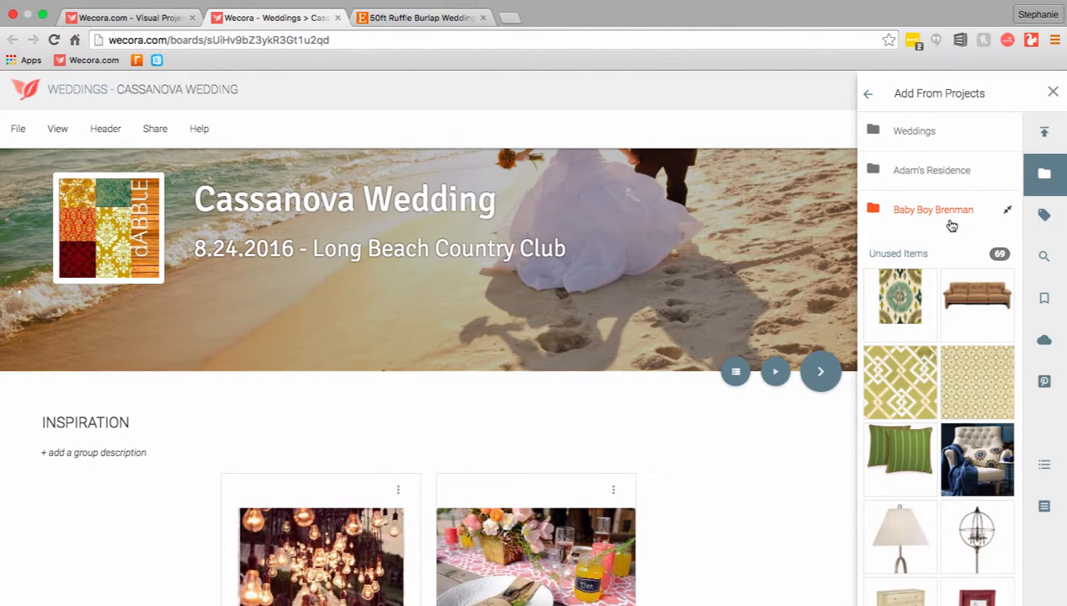
scroll(915, 390, down, 10)
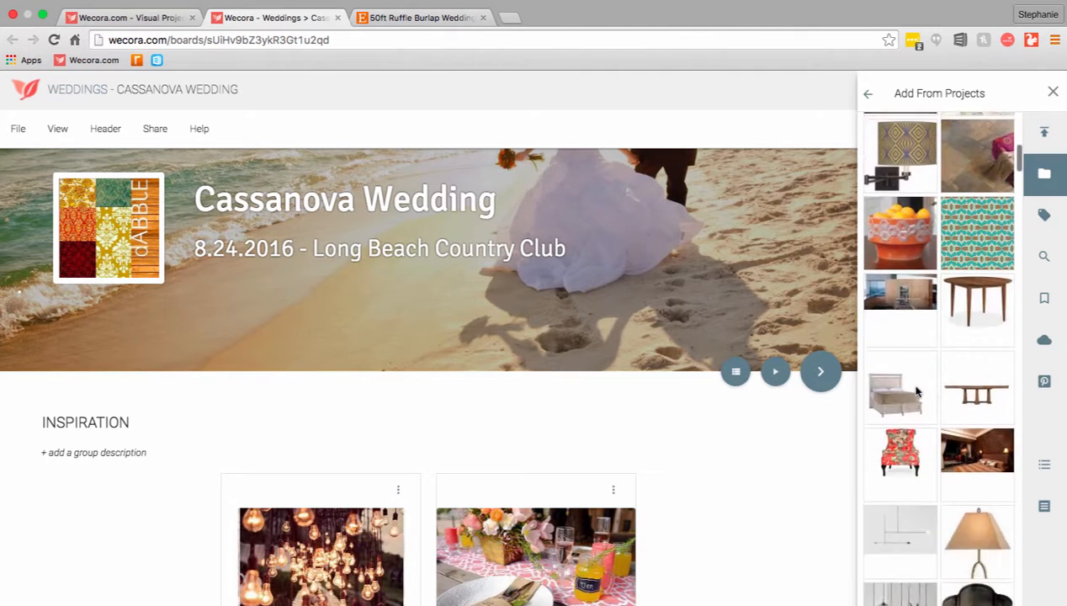
scroll(915, 390, down, 12)
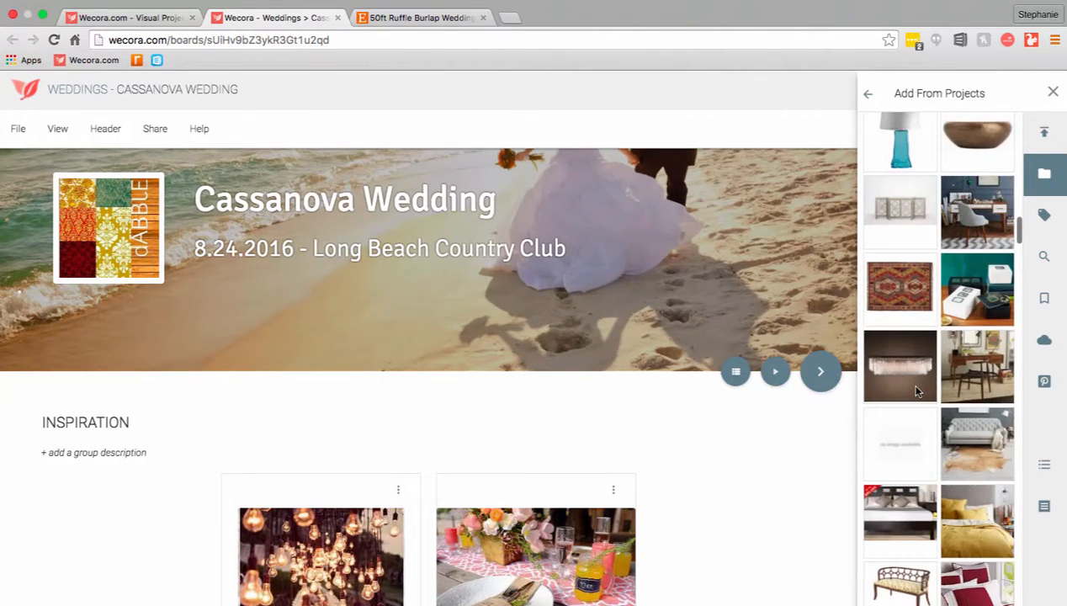
scroll(916, 390, down, 10)
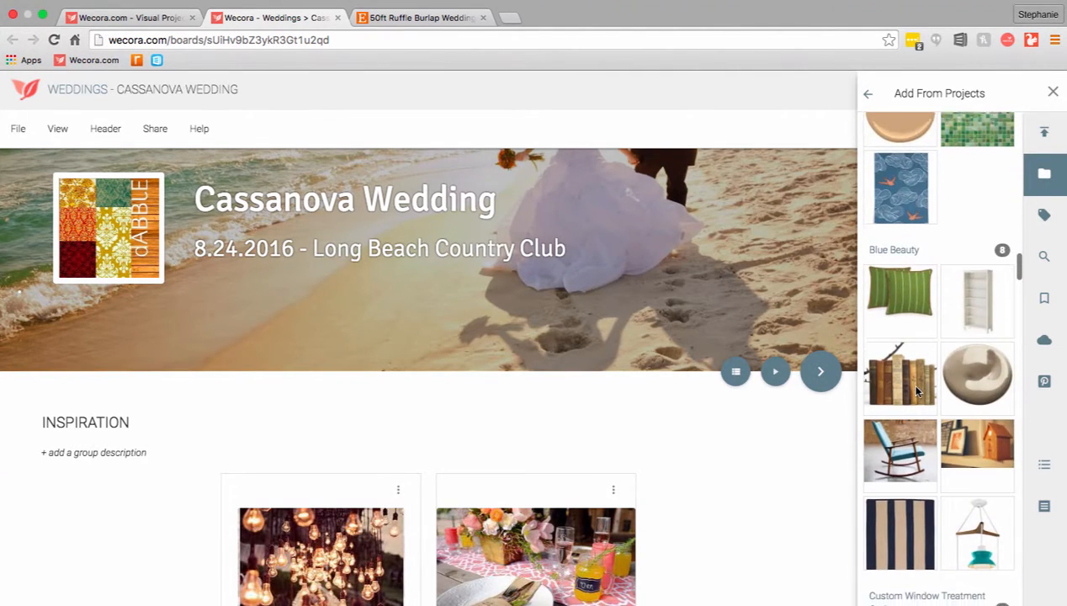
scroll(917, 392, down, 5)
mouse_move(902, 206)
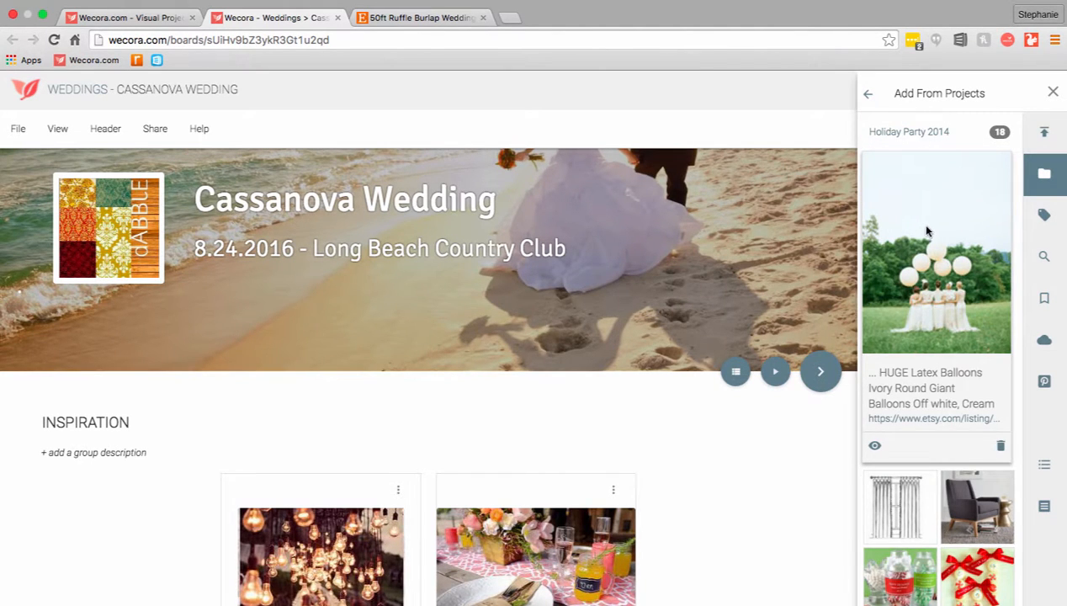
drag(926, 231, 190, 499)
scroll(233, 542, down, 2)
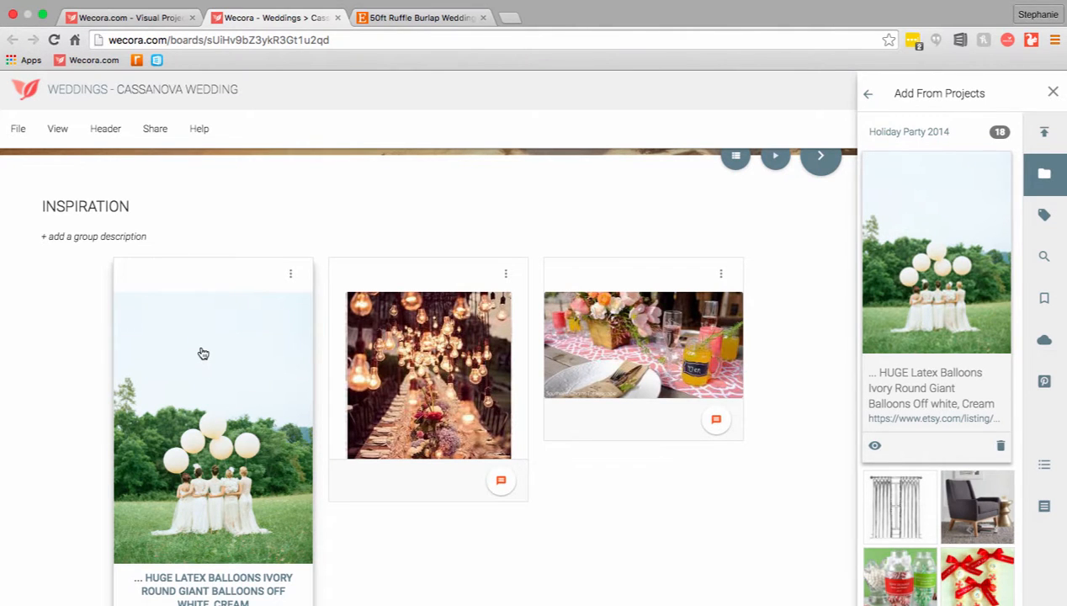
Find items labelled Event Chairs and add the gold chair to the Inspiration group
scroll(203, 353, up, 3)
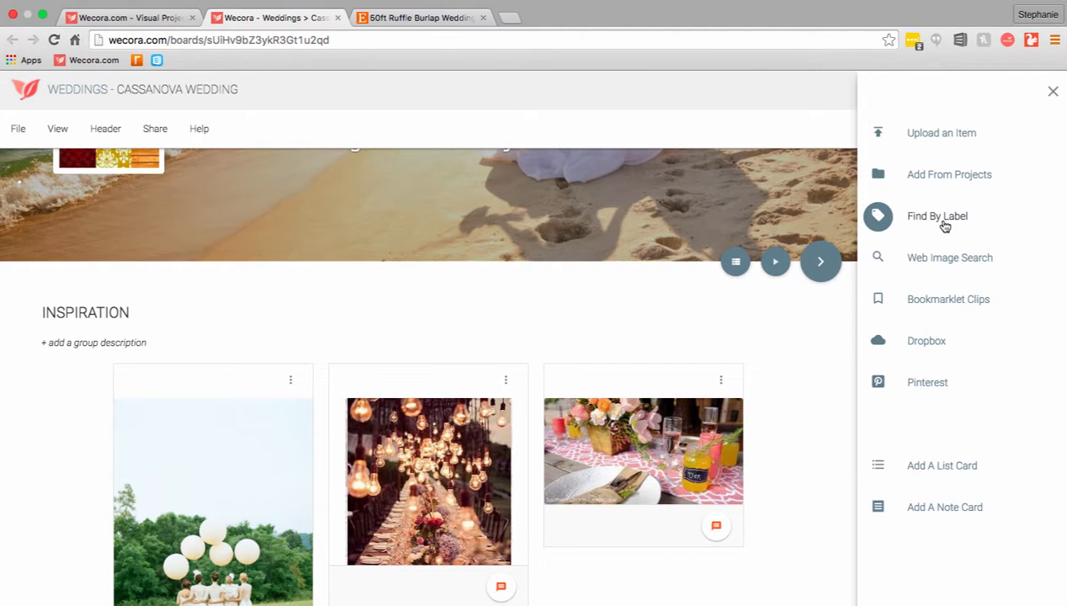
click(938, 217)
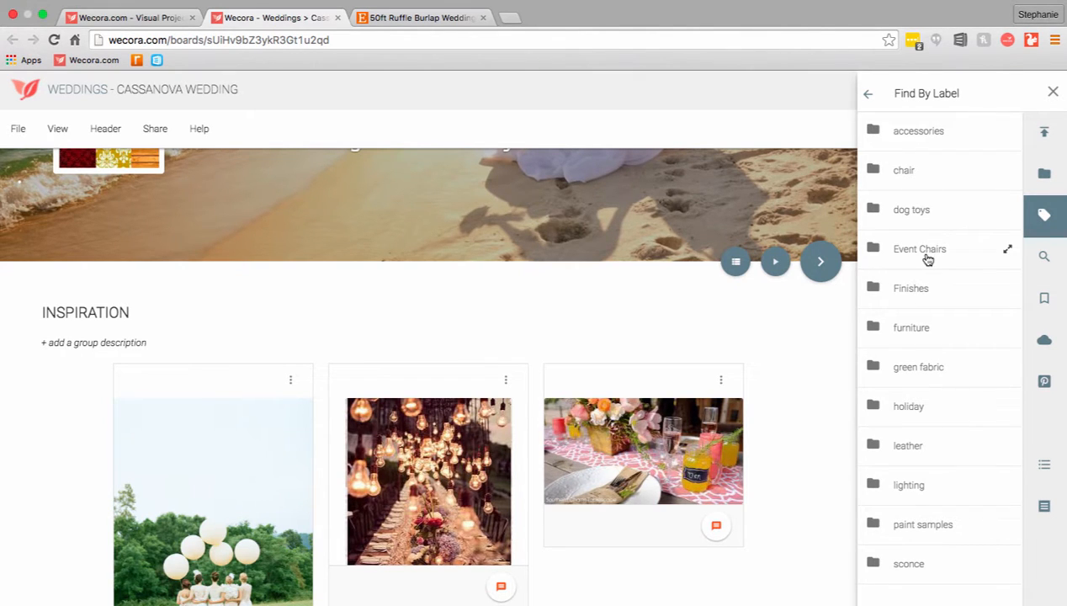
click(923, 259)
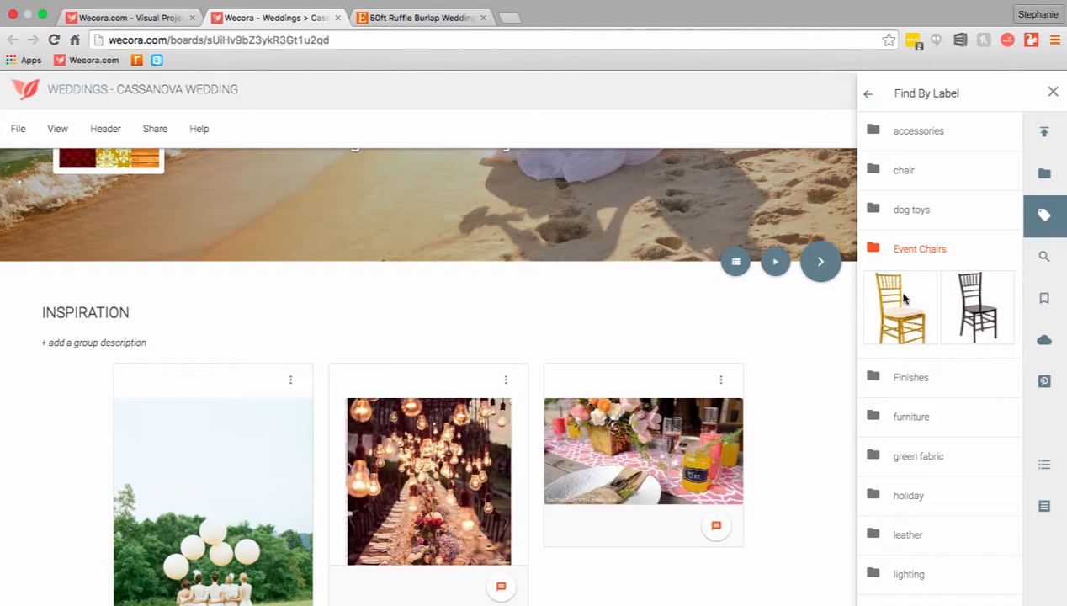
drag(900, 309, 447, 411)
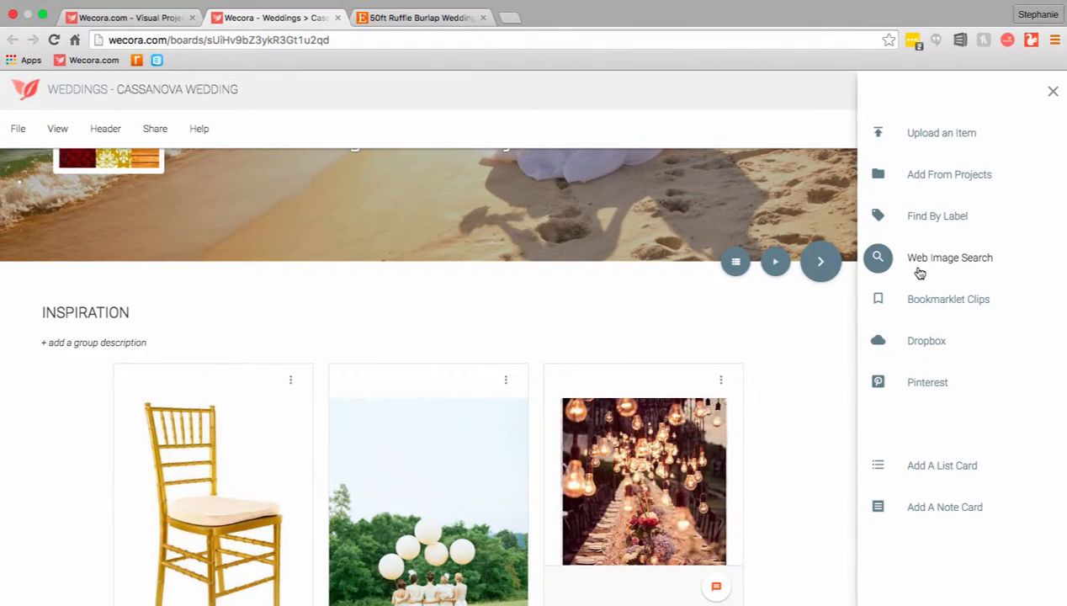
Search web images for "chivary chairs" and add the silver chair to the Inspiration group
click(921, 267)
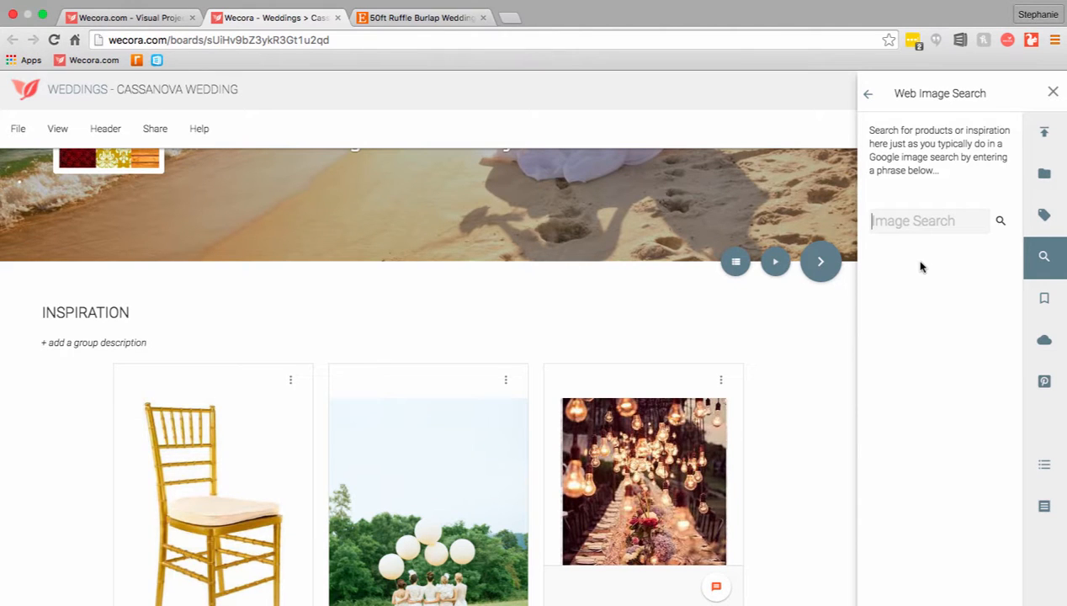
text(chivary chairs)
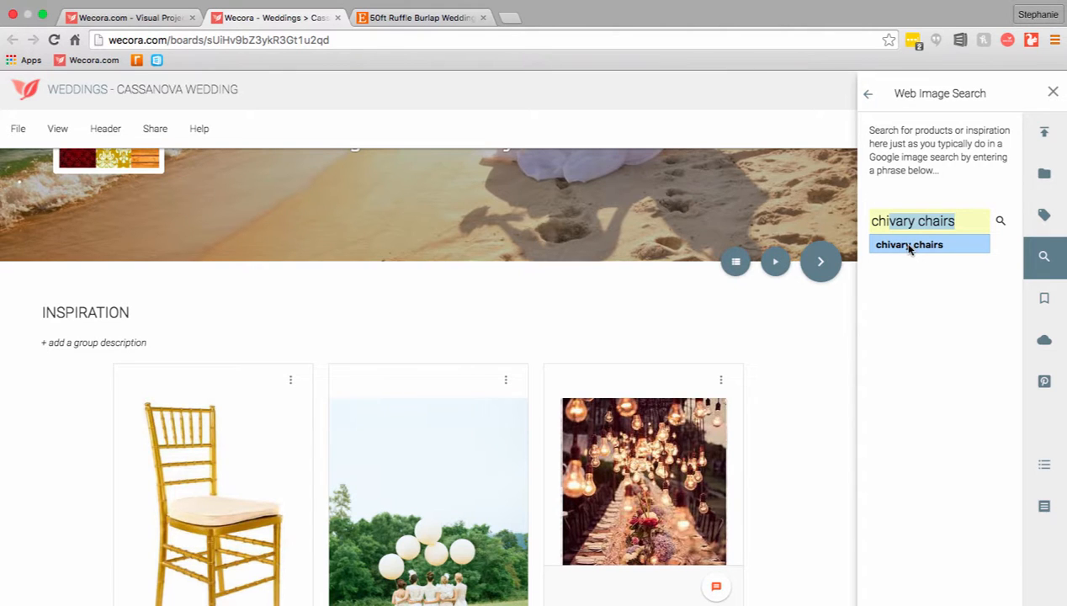
click(909, 246)
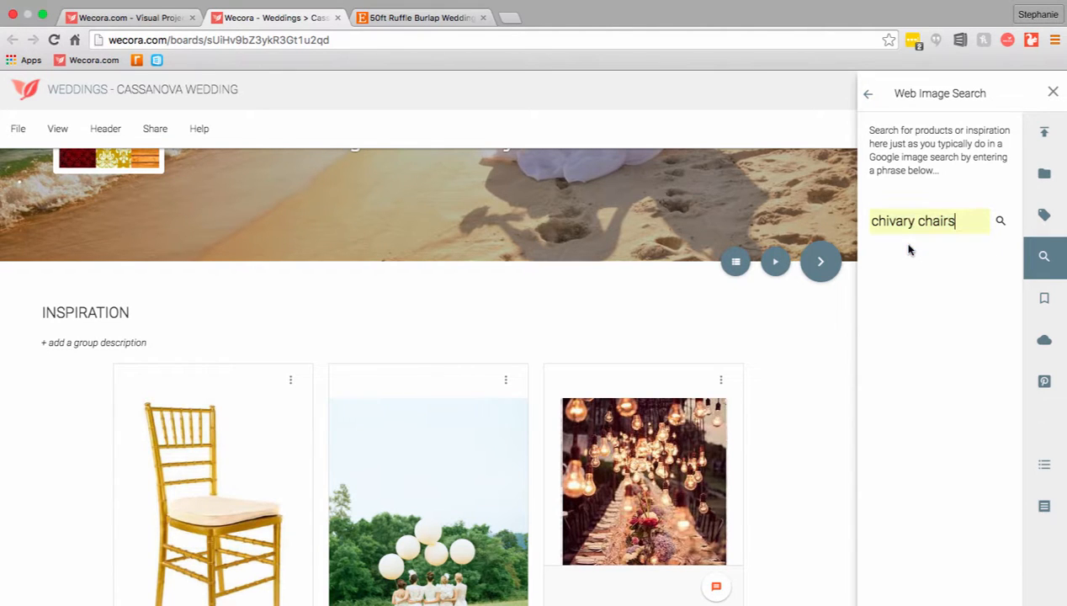
click(998, 223)
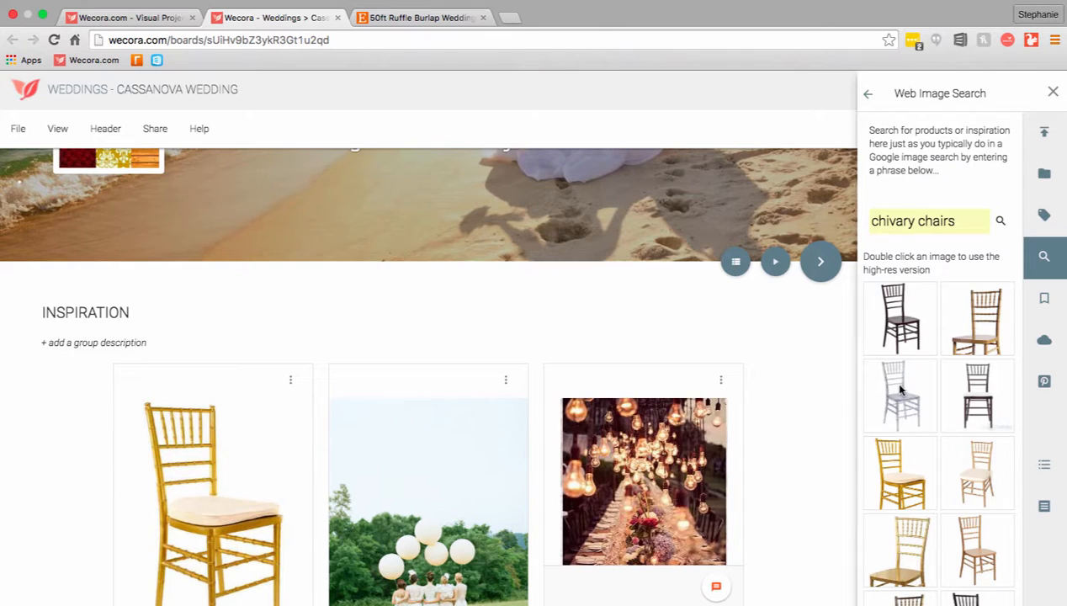
drag(899, 390, 460, 433)
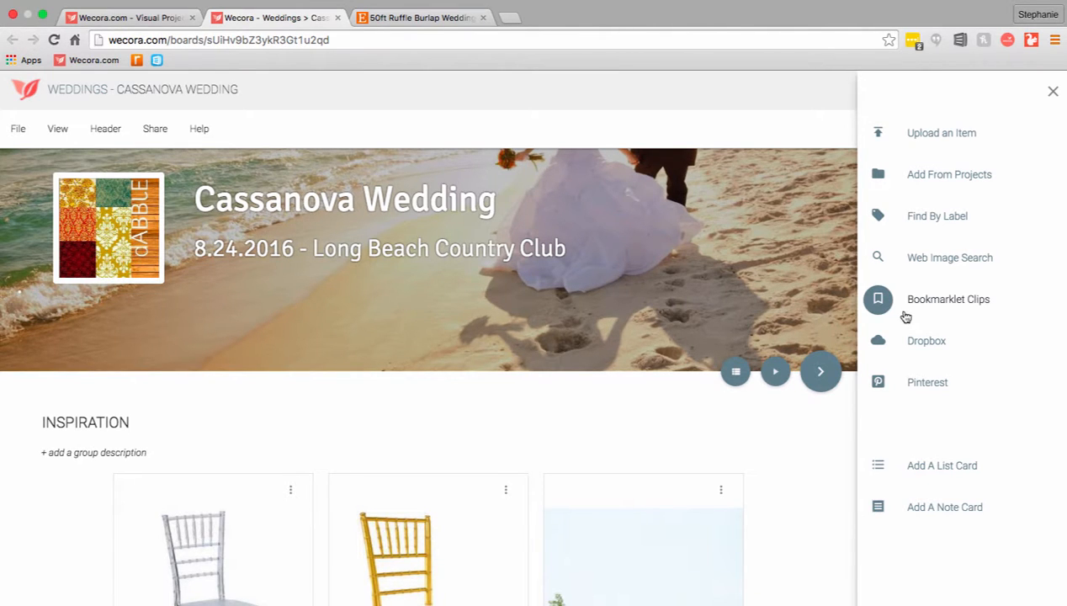
click(201, 138)
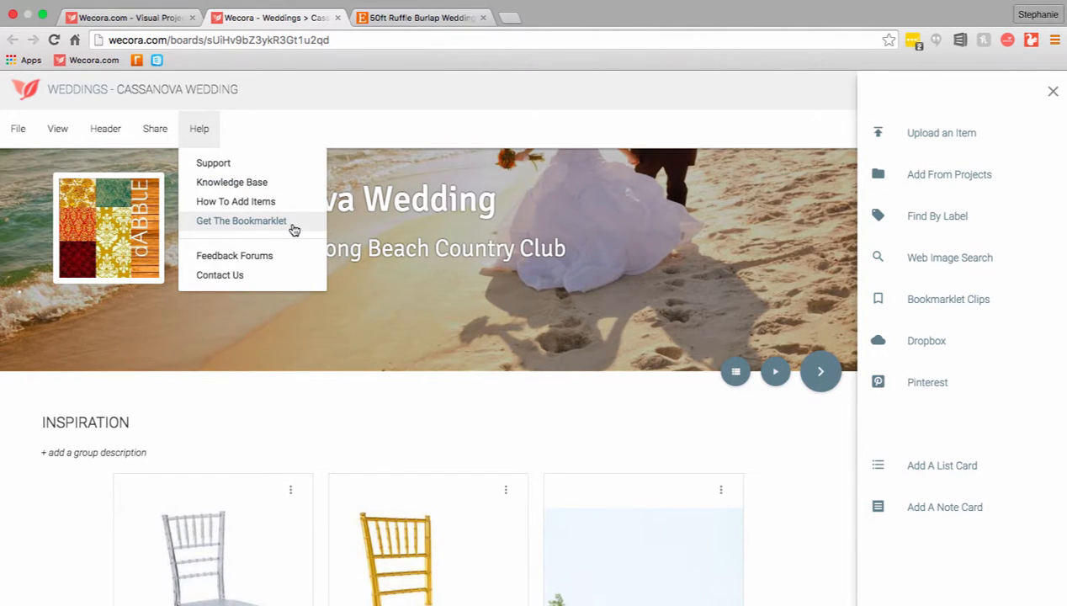
click(327, 144)
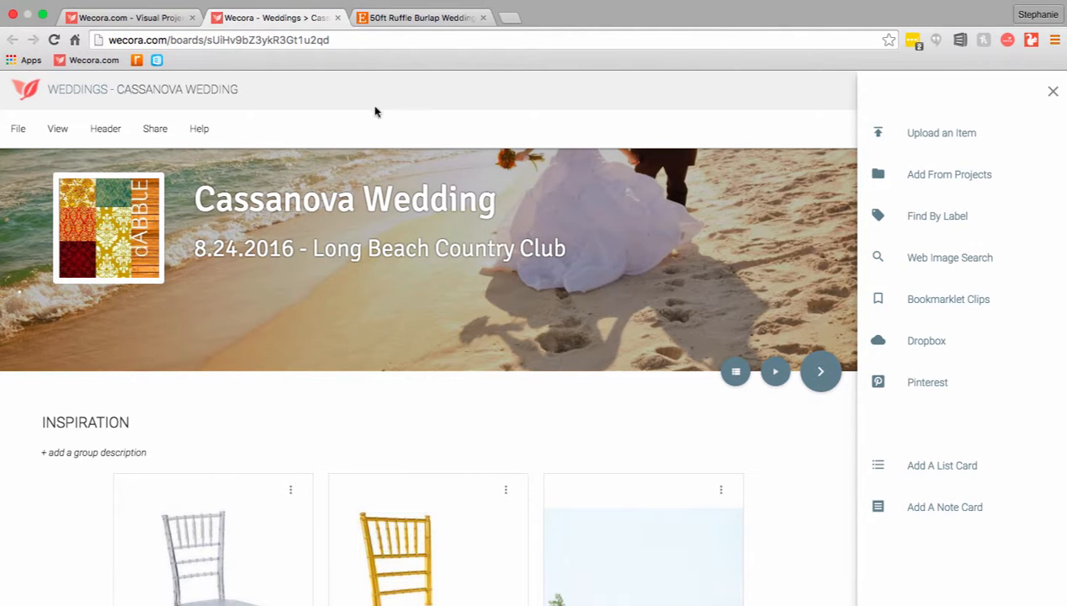
Switch to the Etsy listing for the 50ft ruffle burlap aisle runner and clip its main photo with the Wecora bookmarklet
click(429, 19)
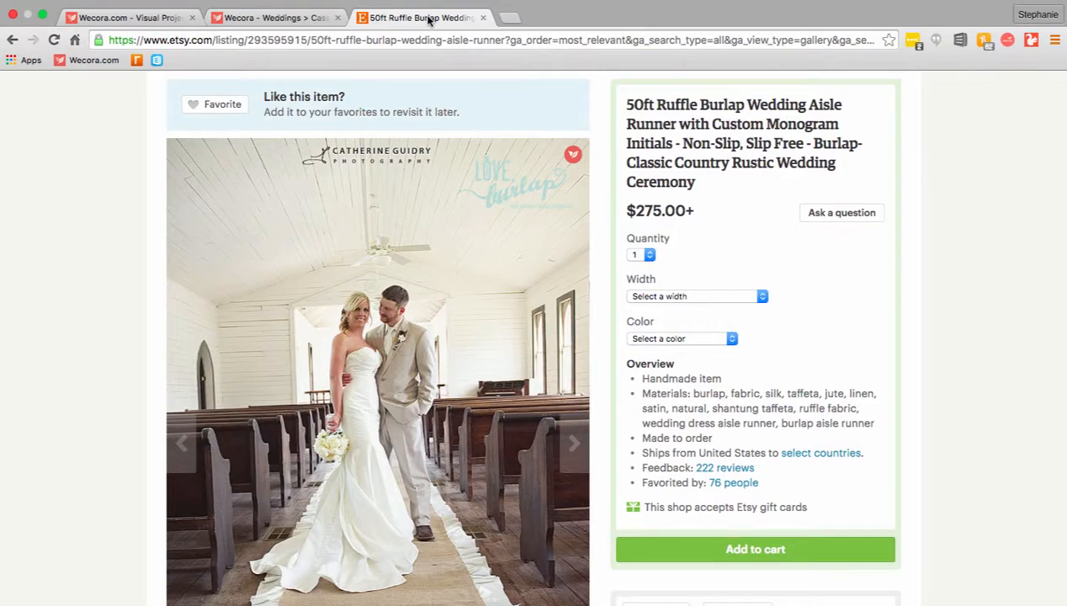
scroll(537, 369, down, 3)
scroll(537, 370, down, 4)
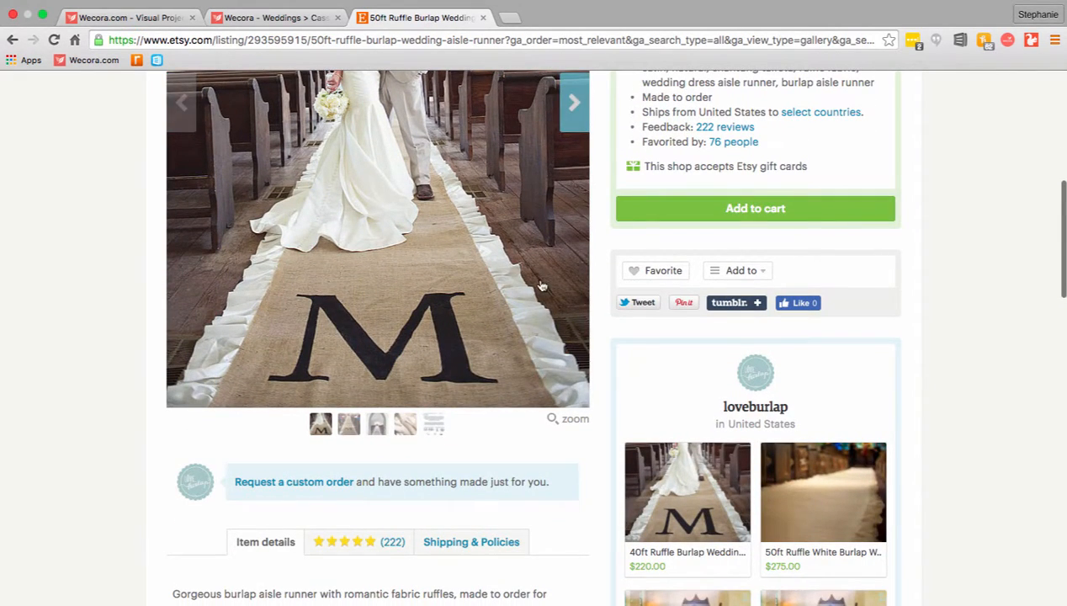
scroll(531, 272, up, 4)
scroll(531, 272, up, 5)
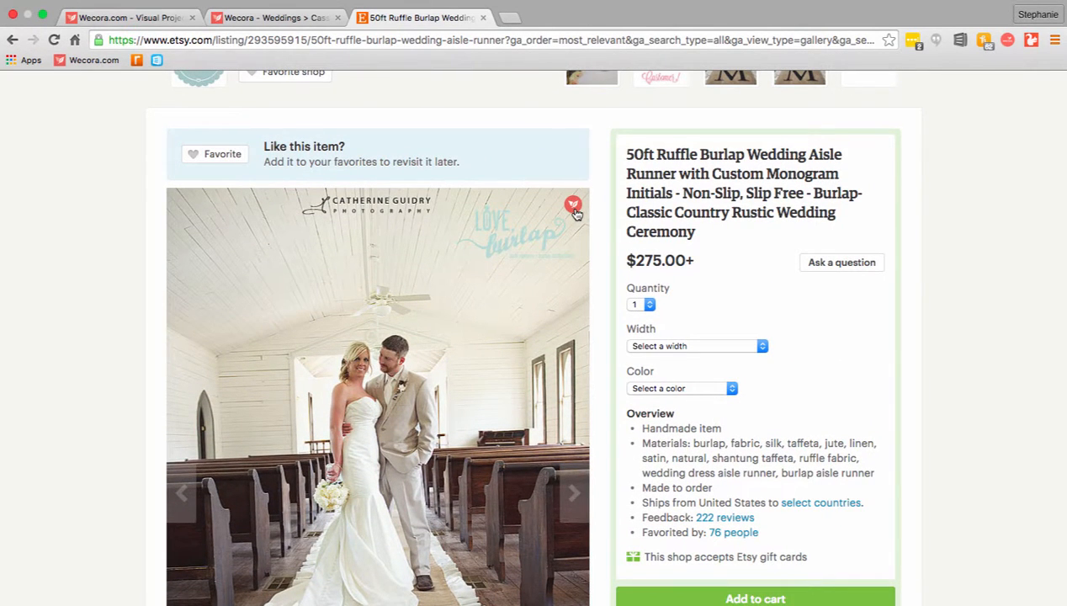
click(573, 205)
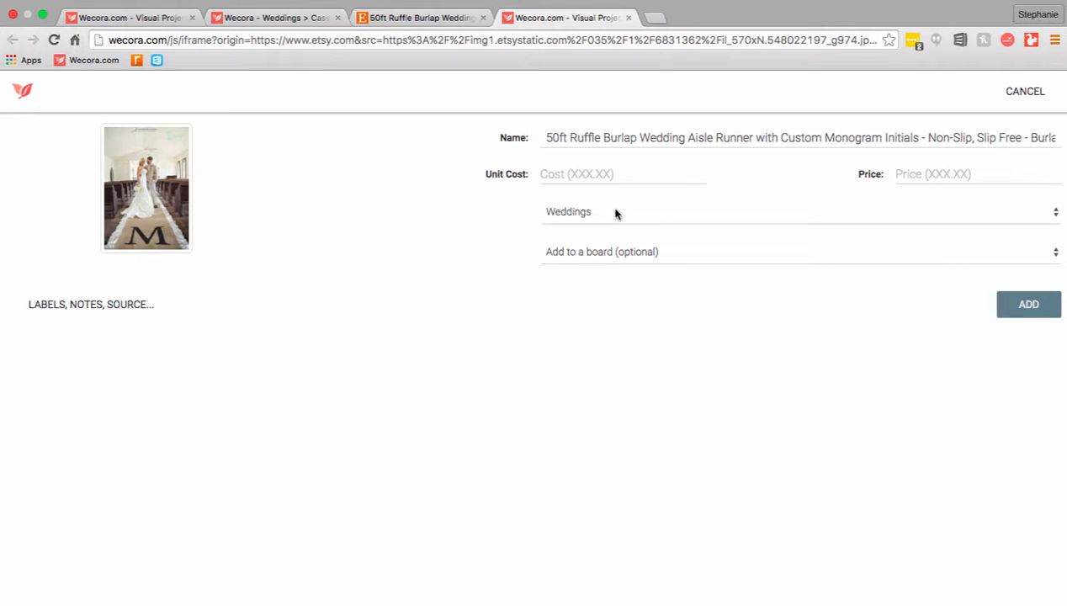
Add the clipped aisle runner to the Weddings project without choosing a board
click(614, 214)
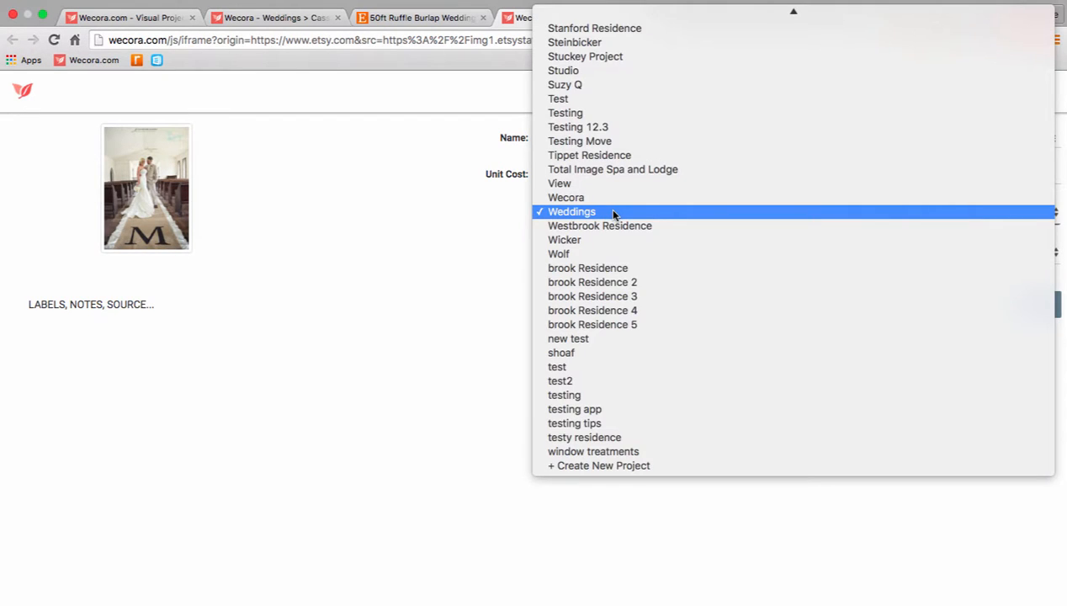
click(613, 214)
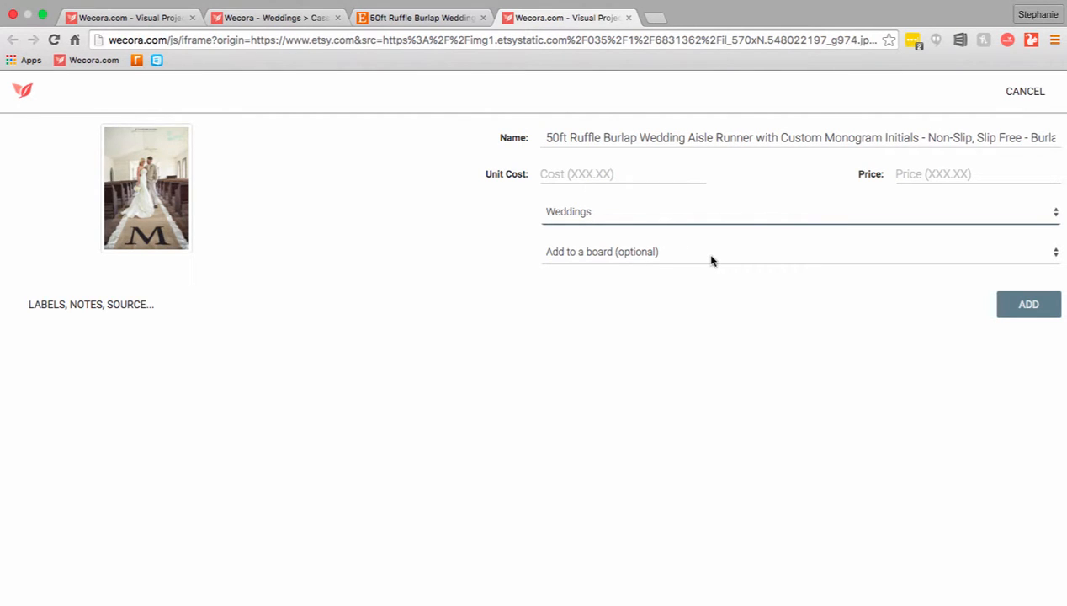
click(1018, 311)
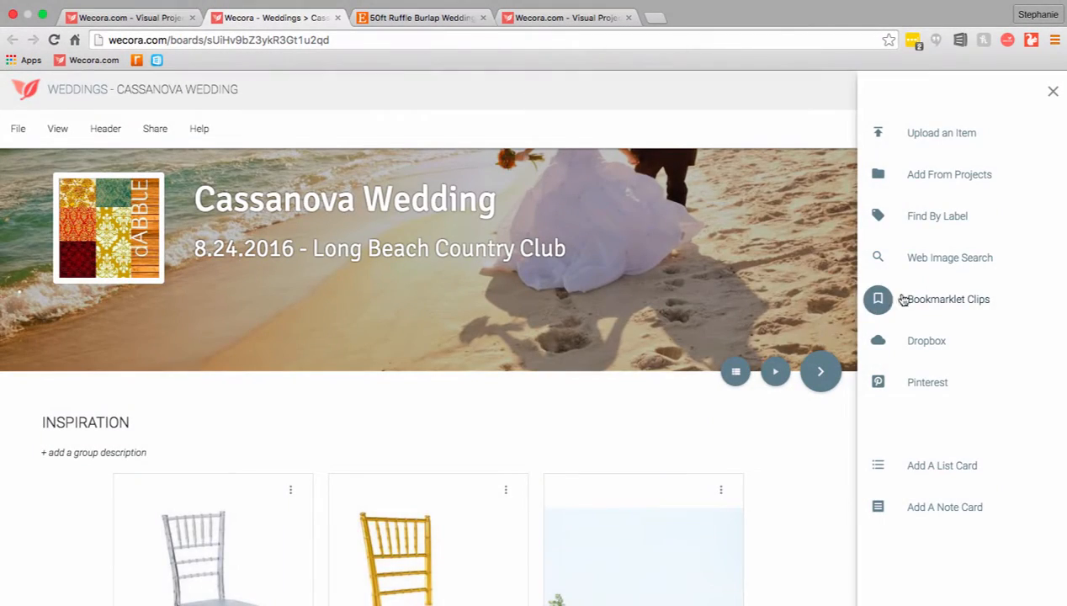
Back on the wedding board, add today's bookmarklet clip of the aisle runner to the front of the Inspiration group
click(943, 304)
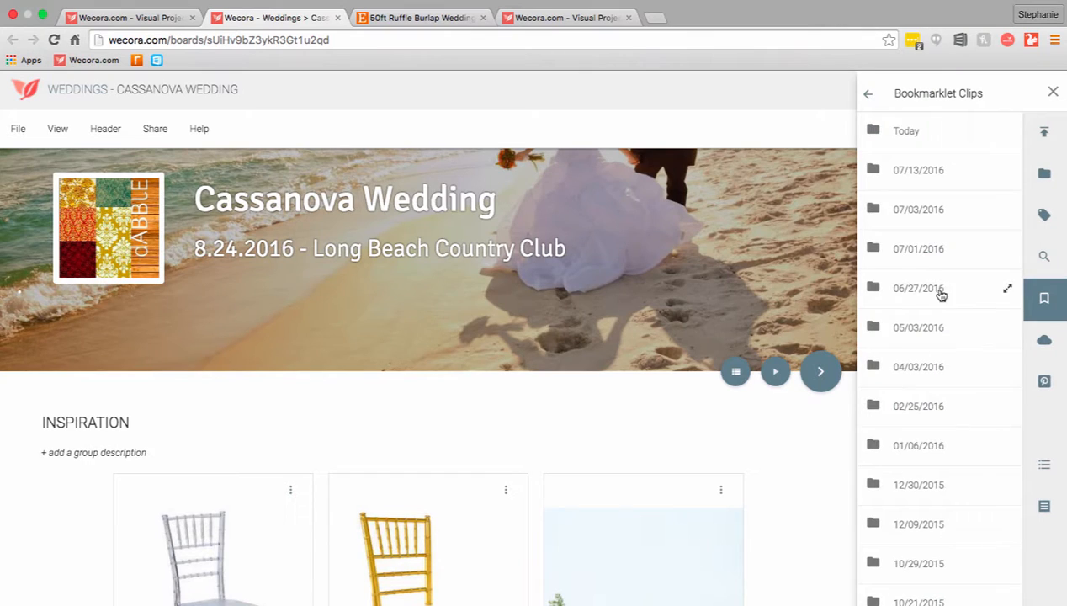
click(921, 132)
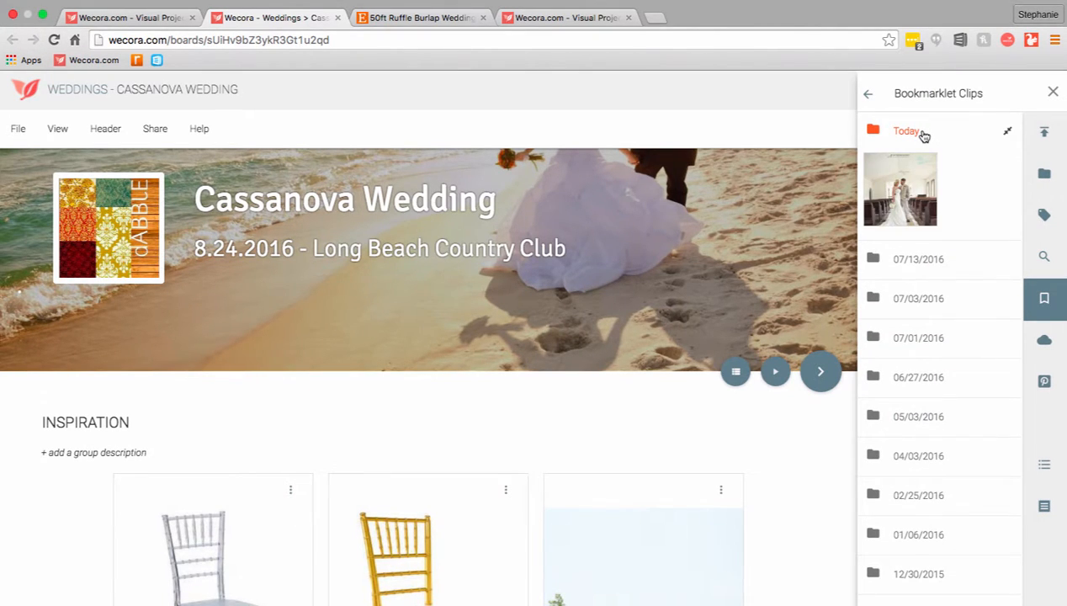
drag(912, 187, 235, 474)
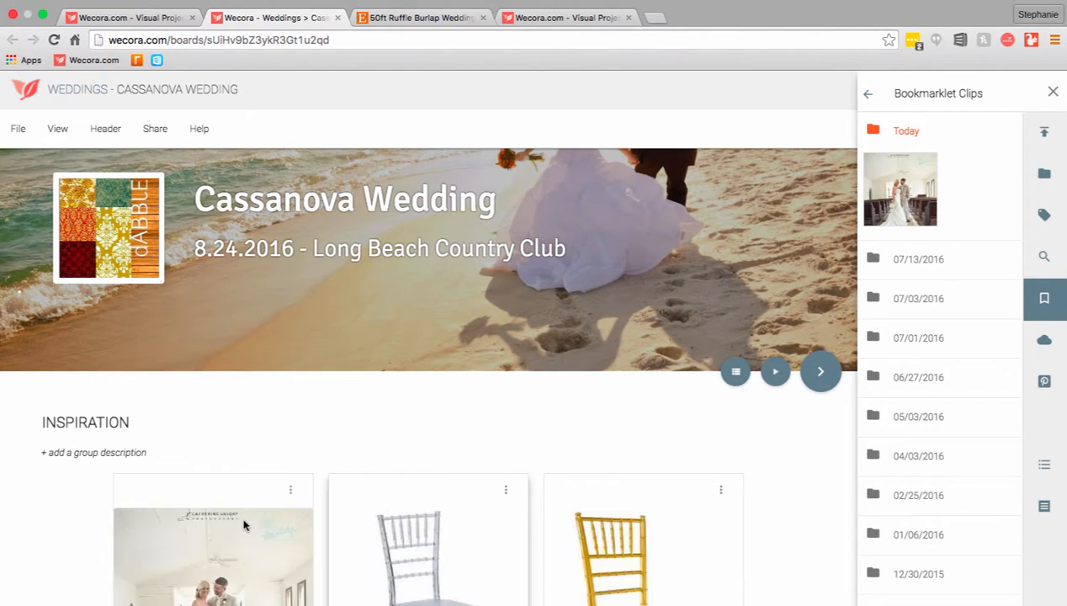
Open the item details of the burlap aisle runner in the Inspiration group
scroll(245, 527, down, 5)
scroll(245, 527, down, 2)
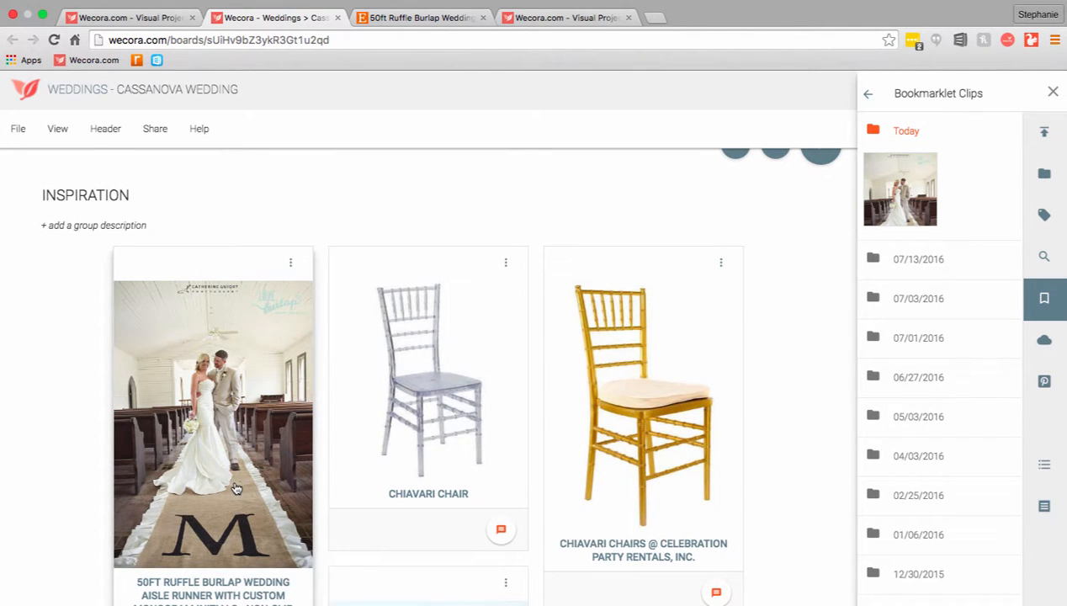
click(208, 268)
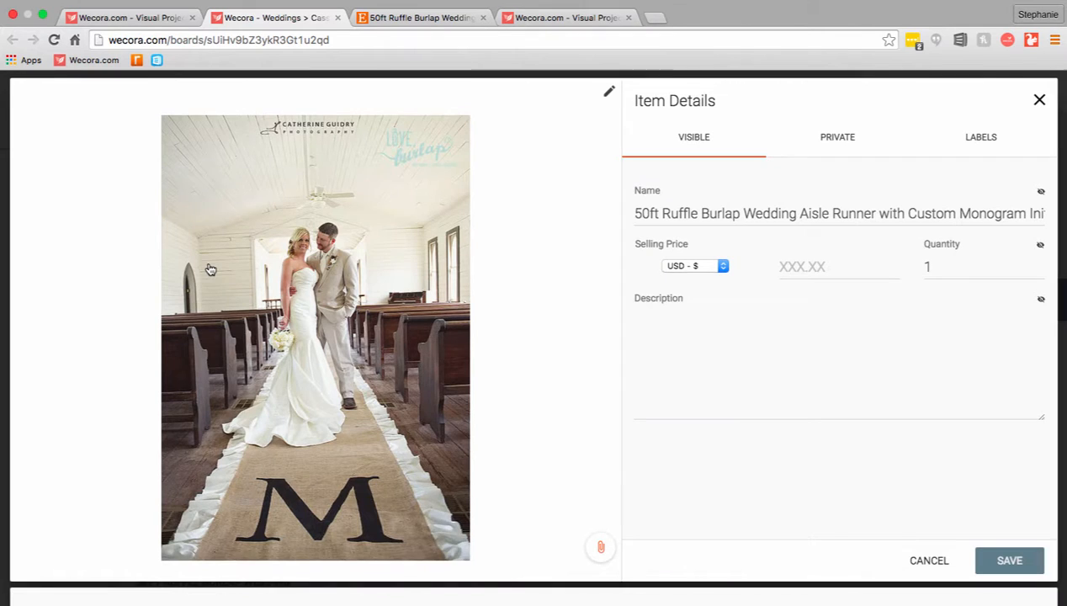
Check the aisle runner's private details and follow its source link to review the original Etsy listing
click(830, 141)
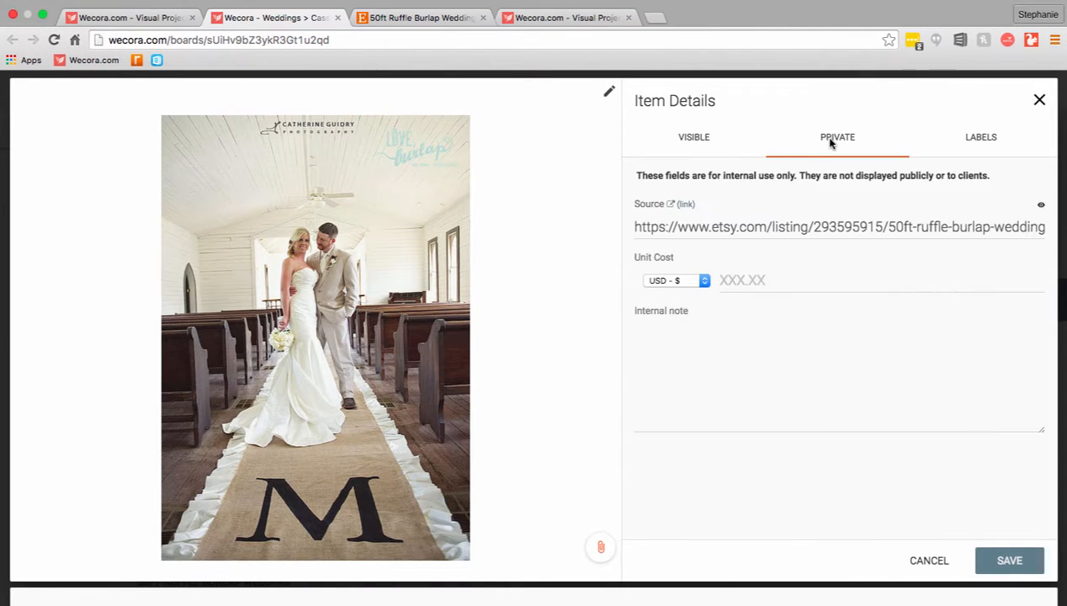
click(687, 204)
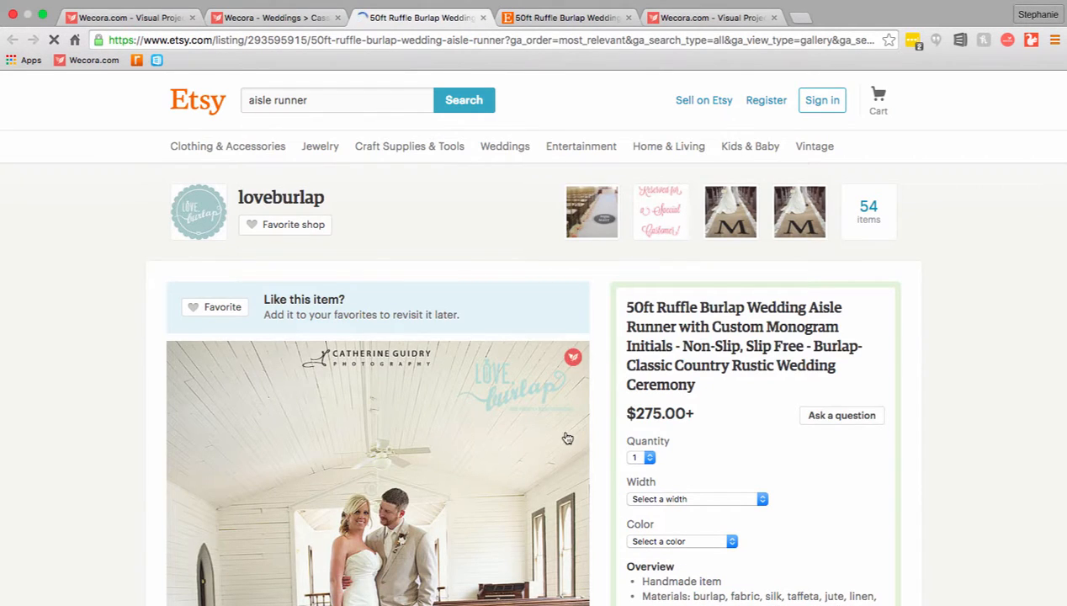
scroll(567, 437, down, 3)
scroll(566, 437, down, 2)
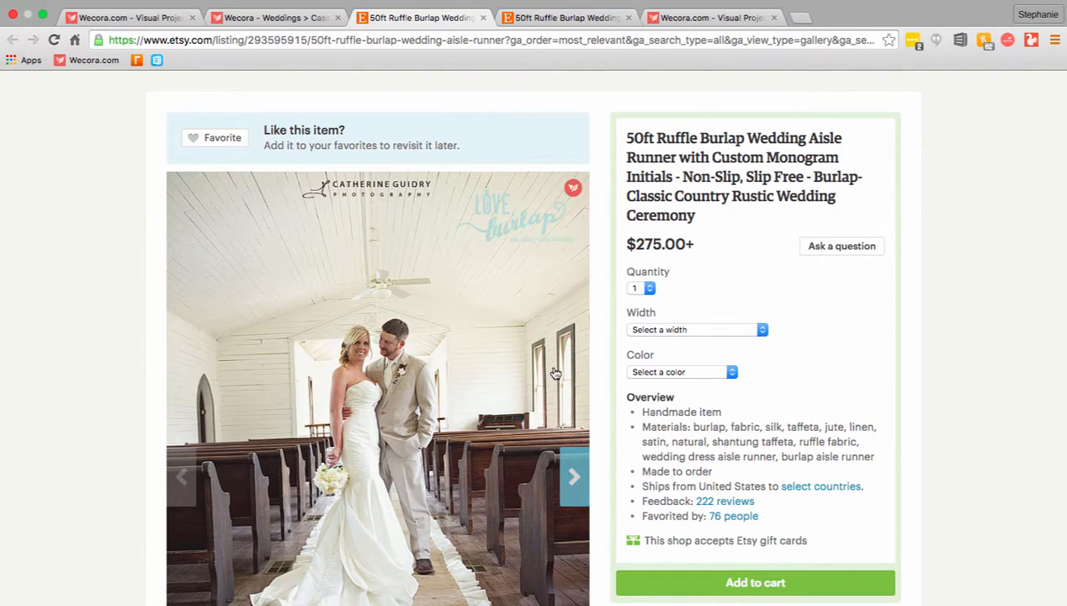
scroll(556, 374, down, 1)
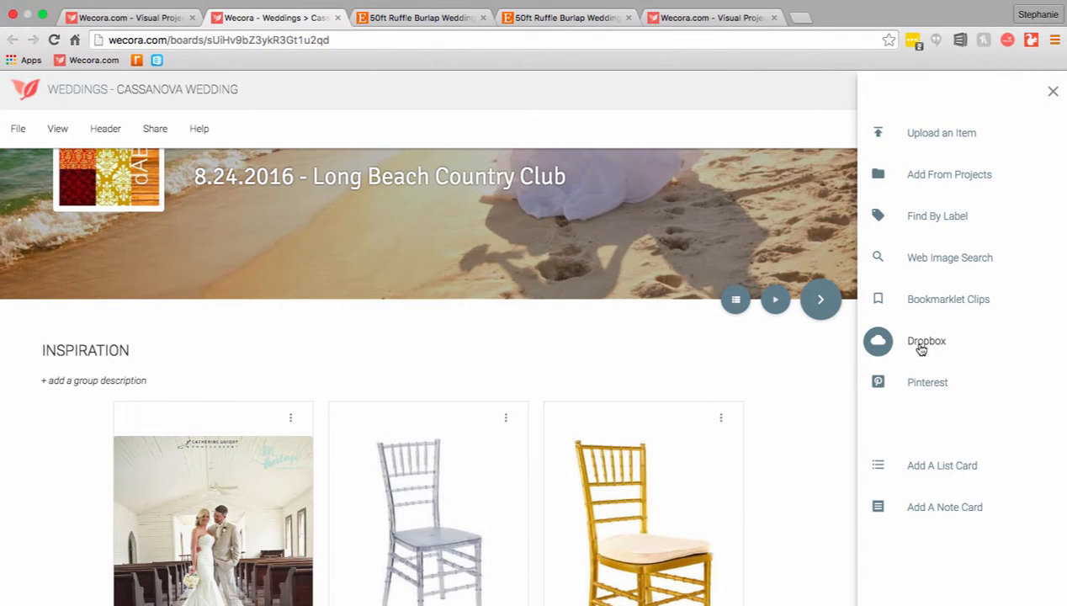
Back on the wedding board, add wedding3.jpeg from Dropbox to the Inspiration group
click(921, 349)
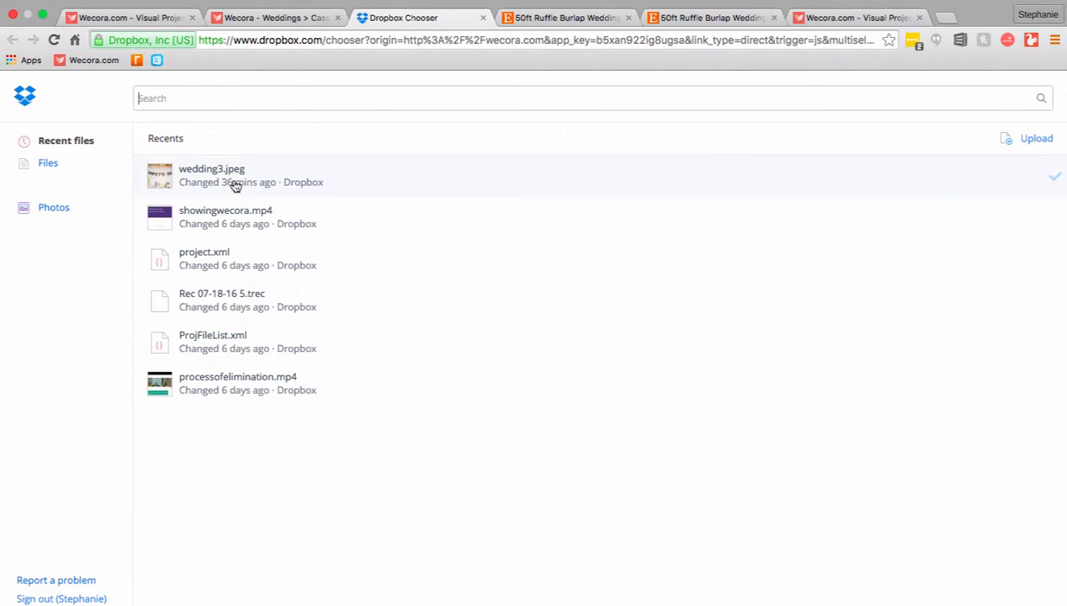
click(260, 174)
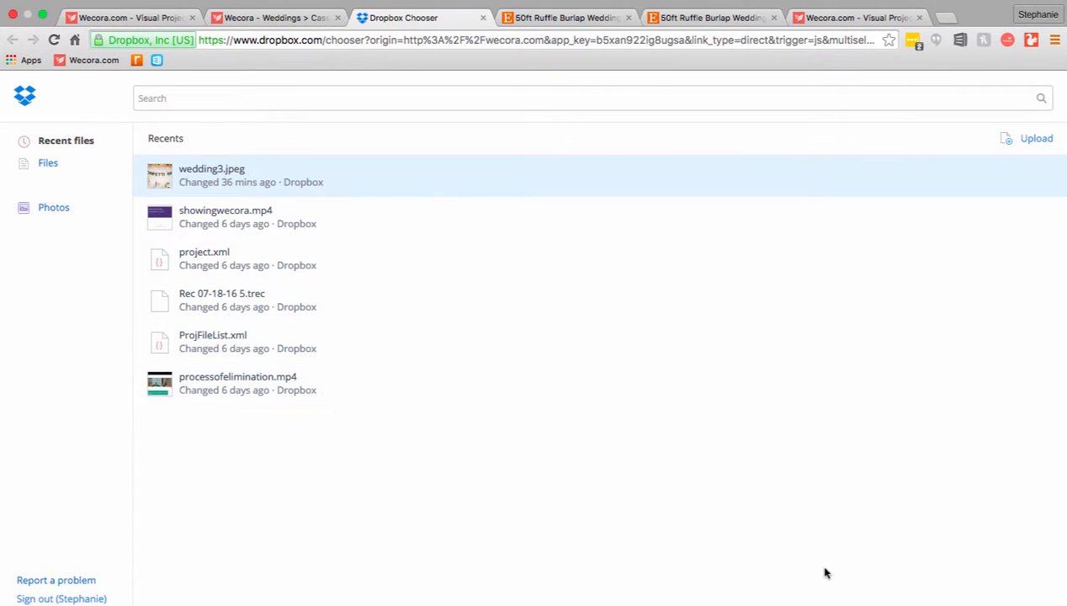
click(1021, 604)
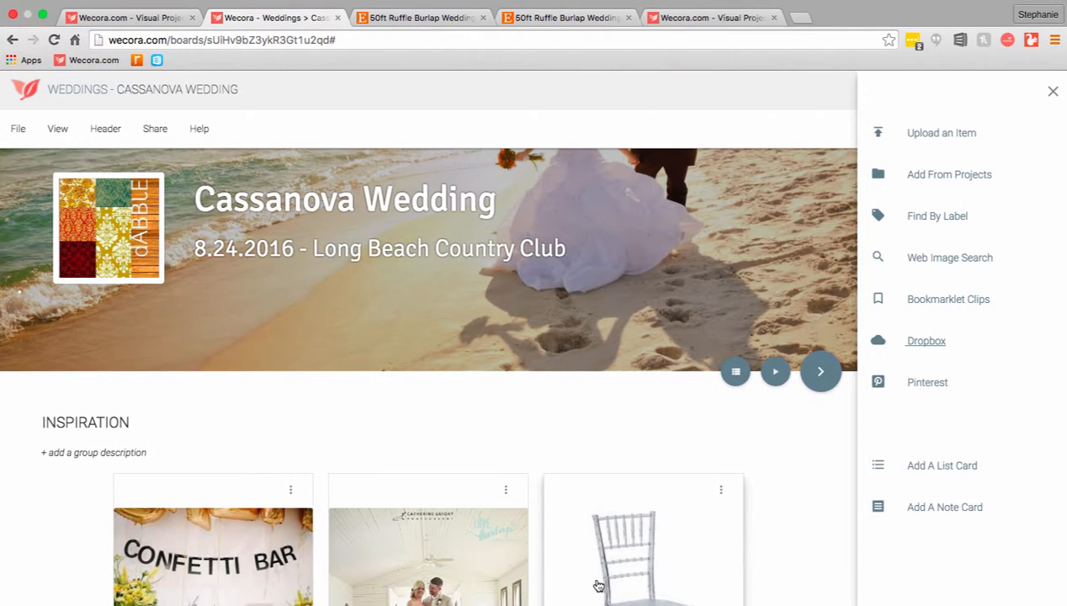
Add a new group named Flowers below the Inspiration group
scroll(598, 586, down, 3)
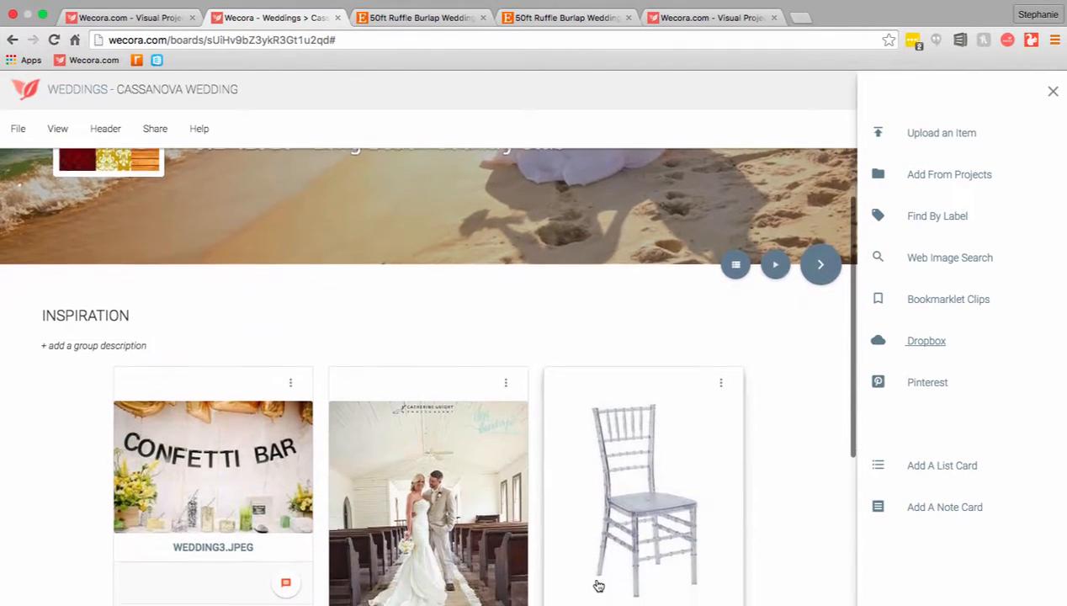
scroll(598, 585, down, 10)
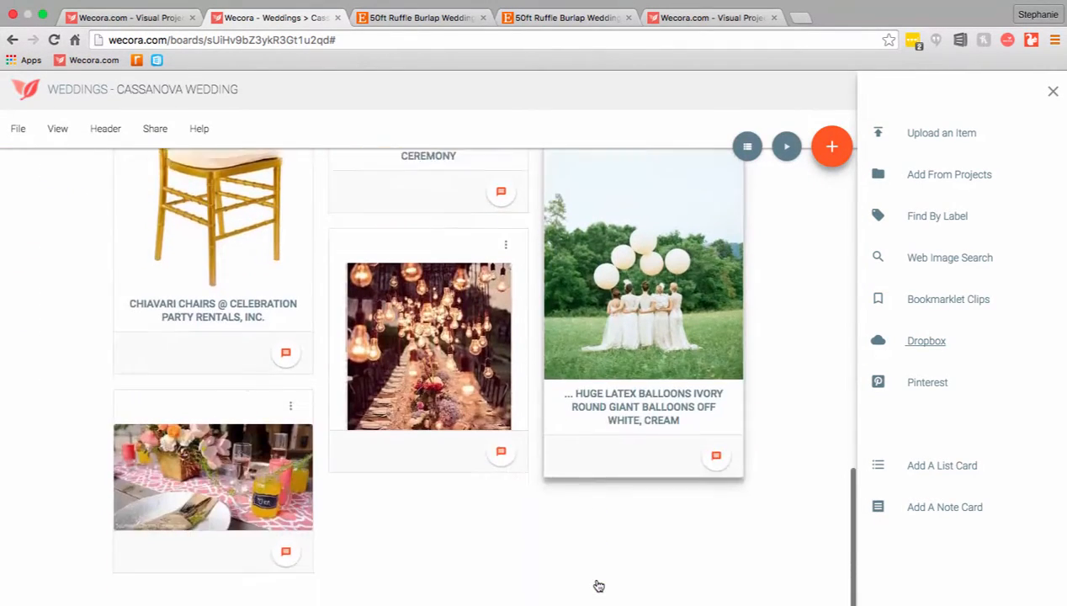
scroll(598, 586, down, 1)
click(437, 595)
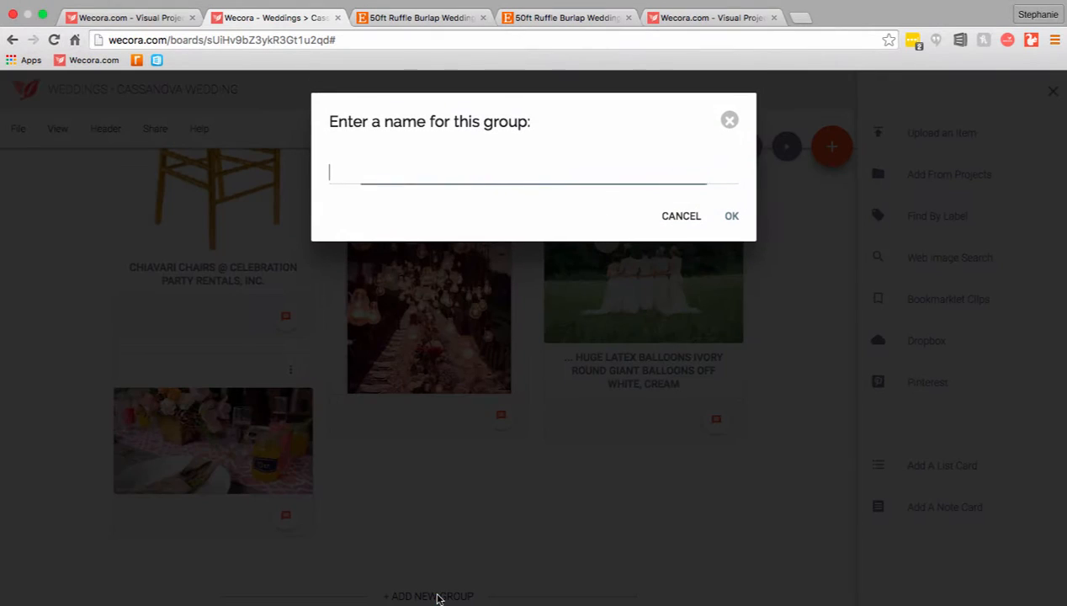
text(Flowers)
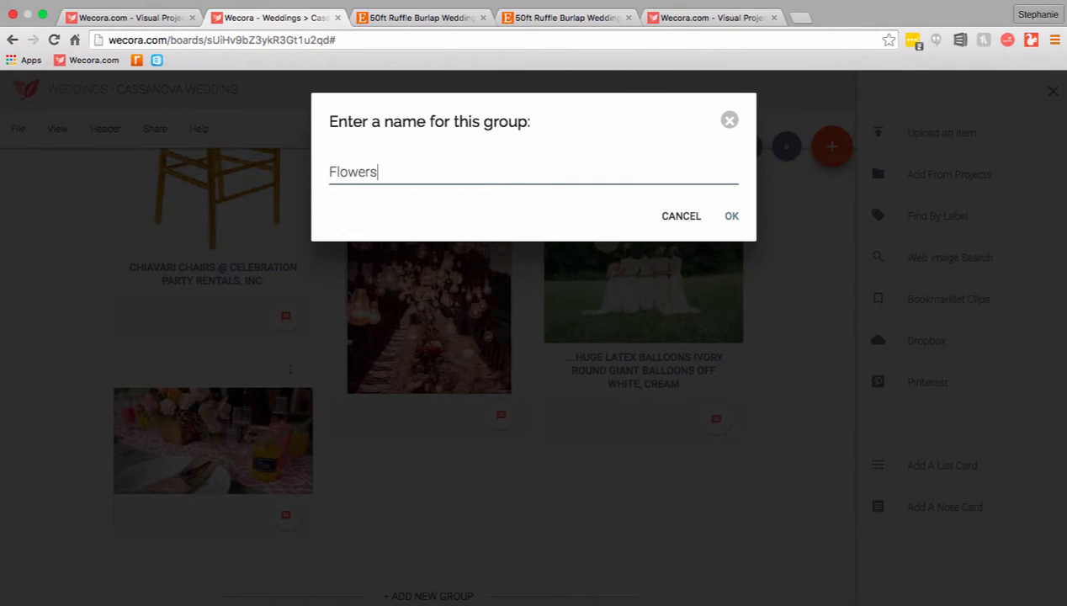
key(Return)
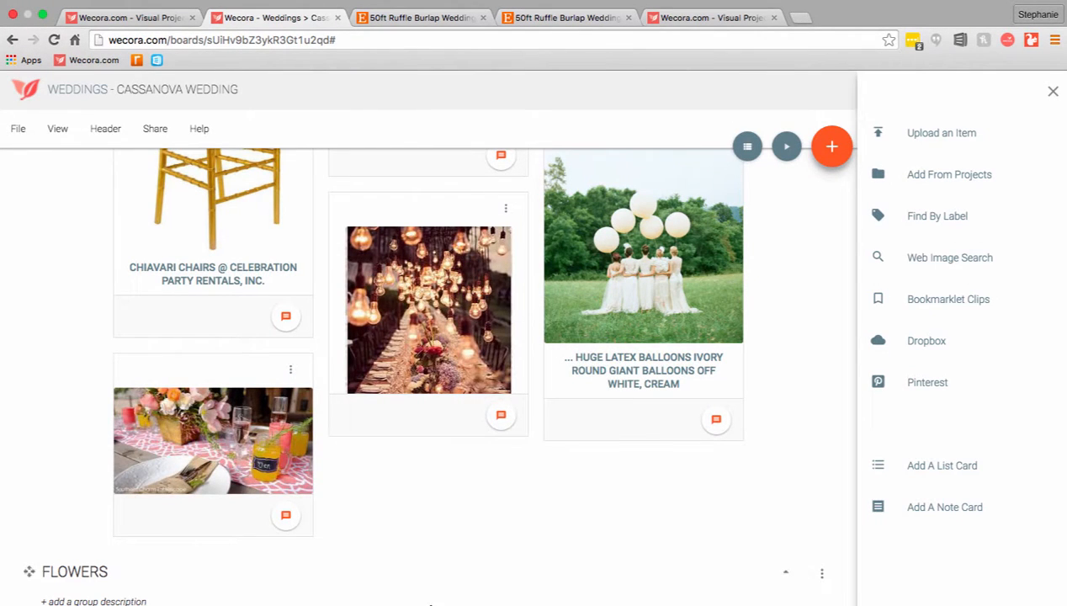
Add the peony rose and hydrangea bouquet pin from the first Residence board on Pinterest to the Flowers group
scroll(436, 600, down, 4)
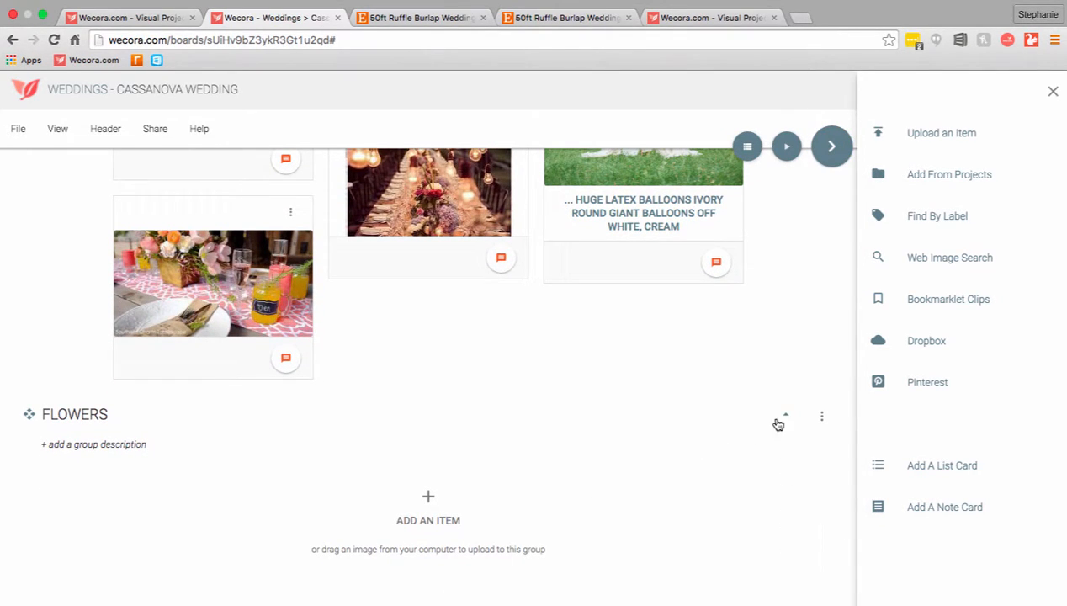
click(924, 385)
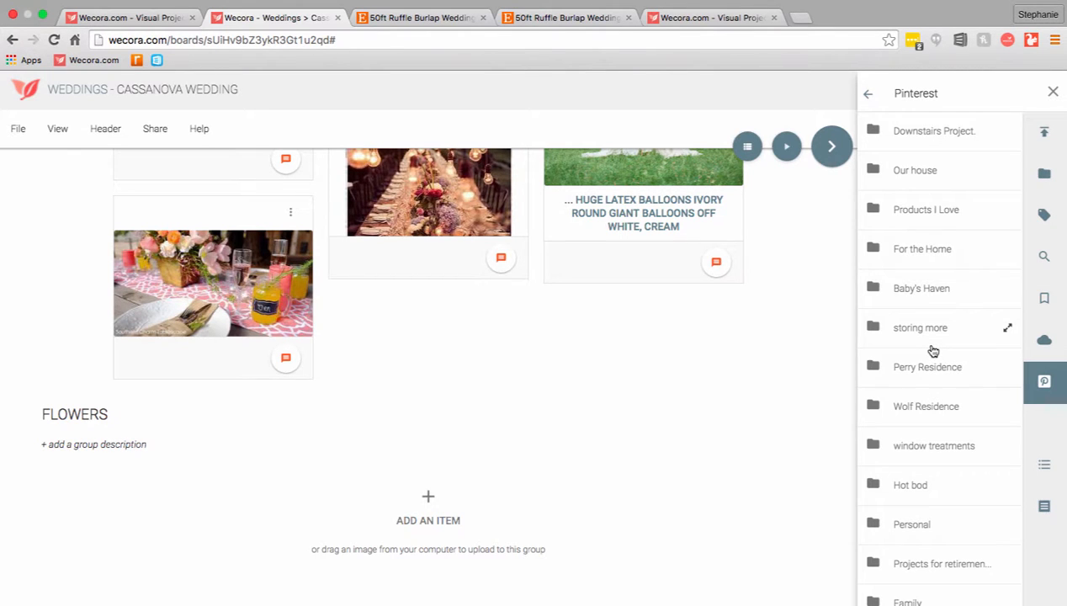
click(967, 374)
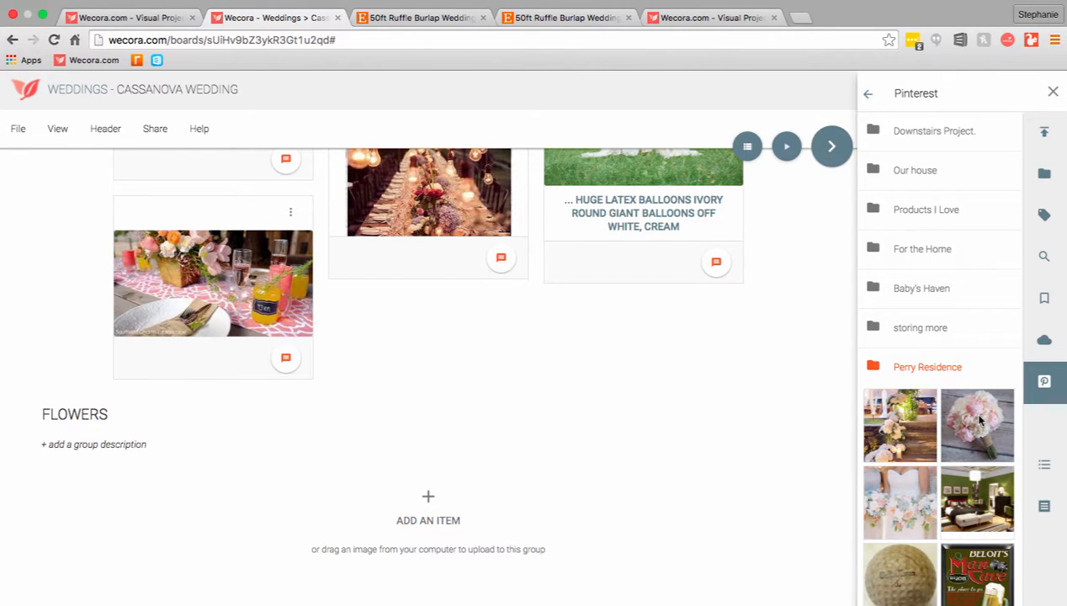
drag(980, 421, 373, 456)
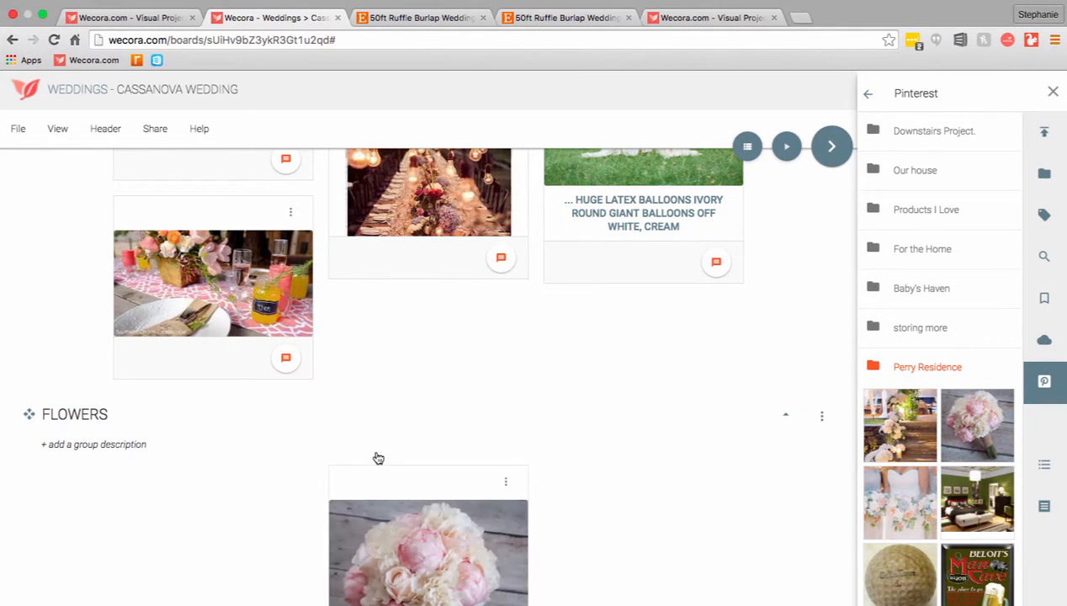
Create a list card named Floral in the Flowers group
scroll(440, 549, down, 3)
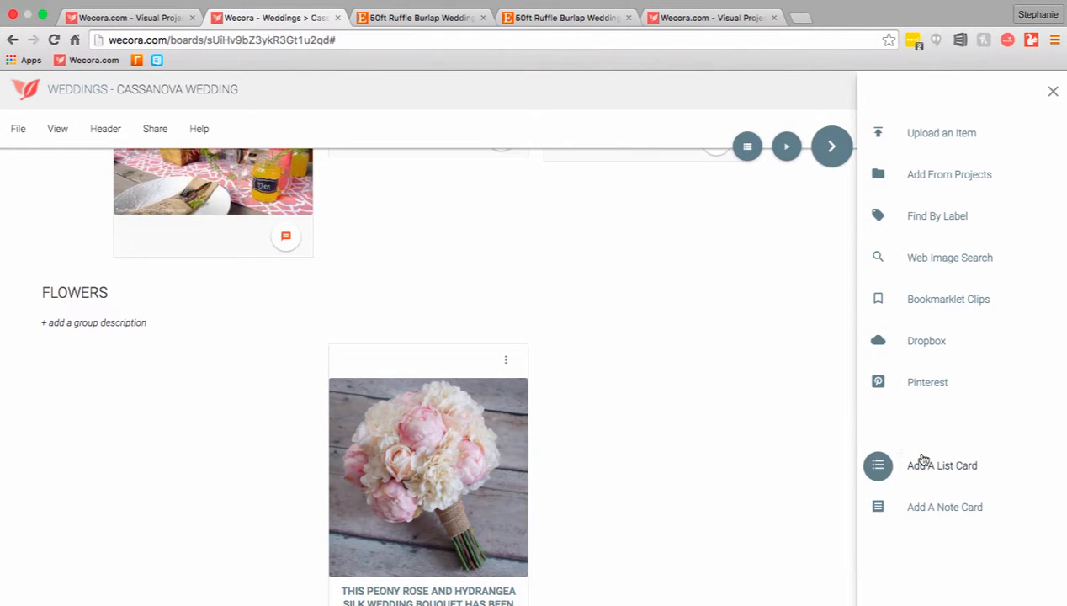
click(939, 471)
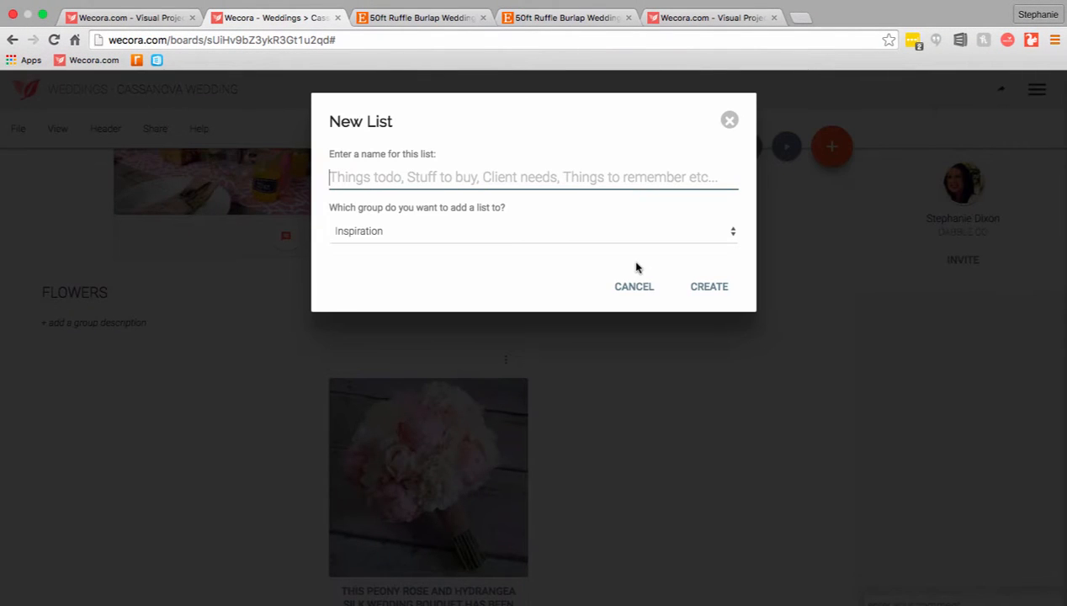
text(Floral)
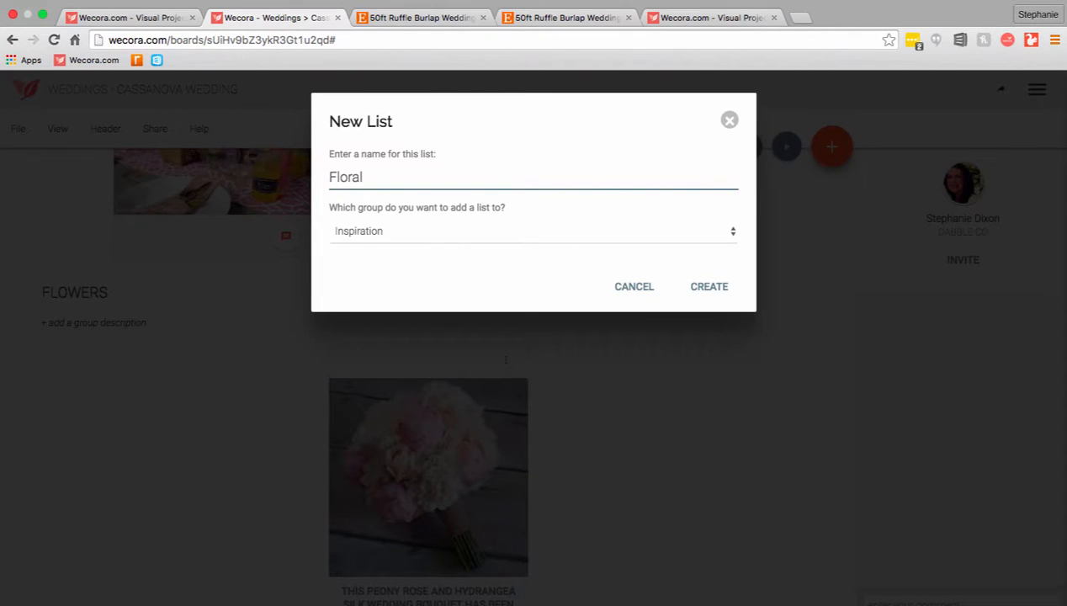
click(444, 235)
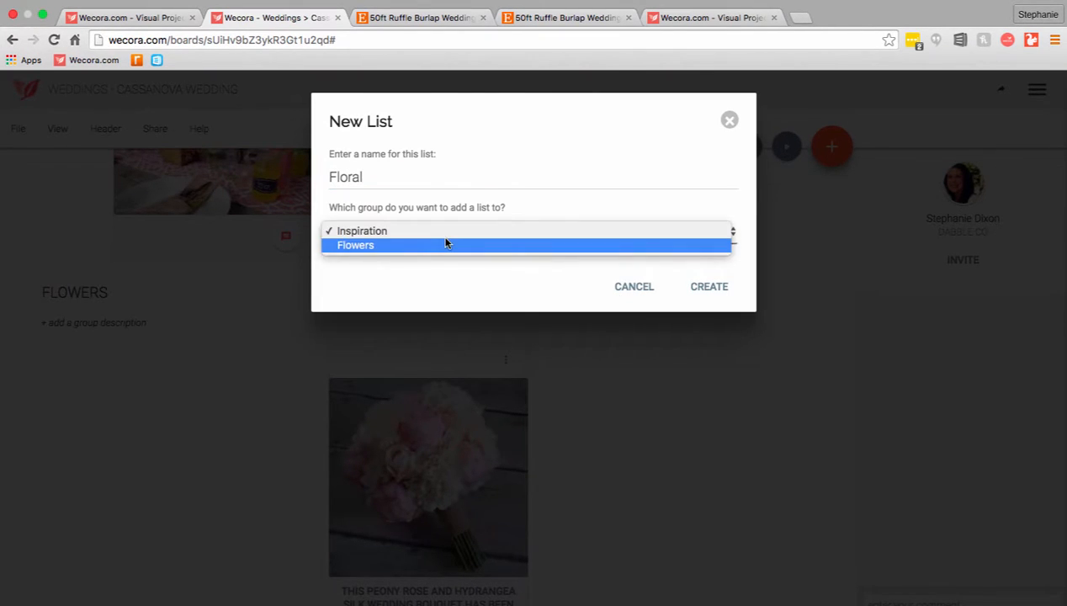
click(424, 244)
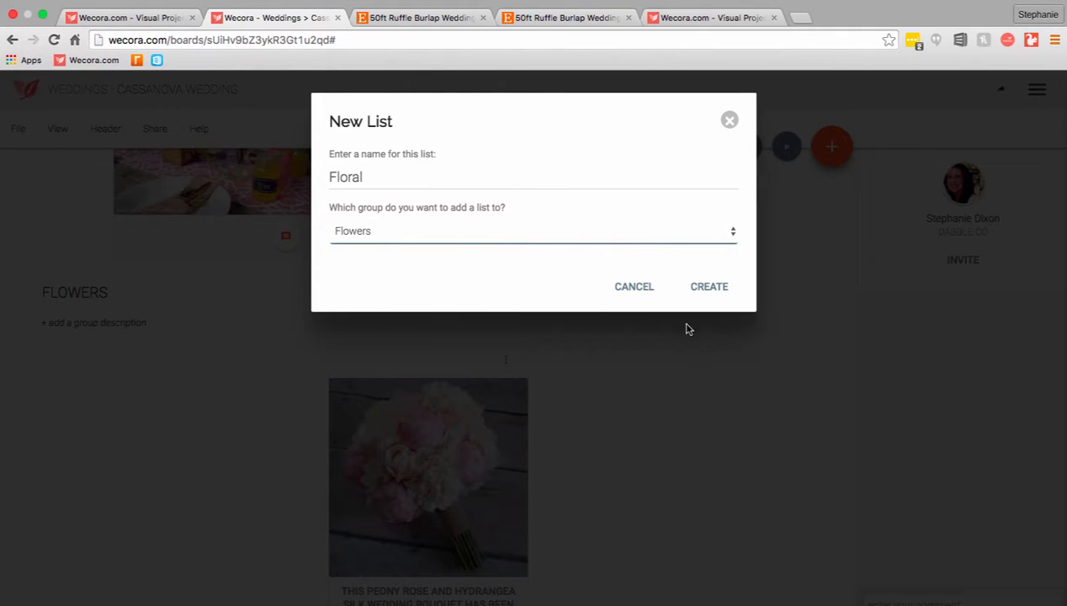
click(713, 287)
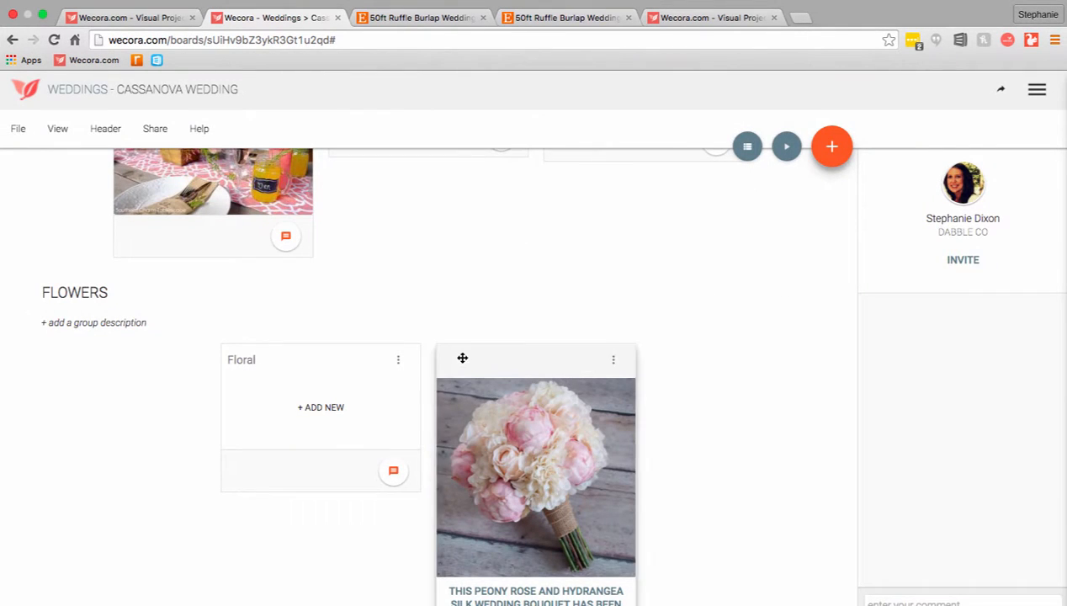
Add the entries "6 bouquets", "3 memory roses" and "centerpieces - 14" to the Floral list
click(323, 407)
text(6)
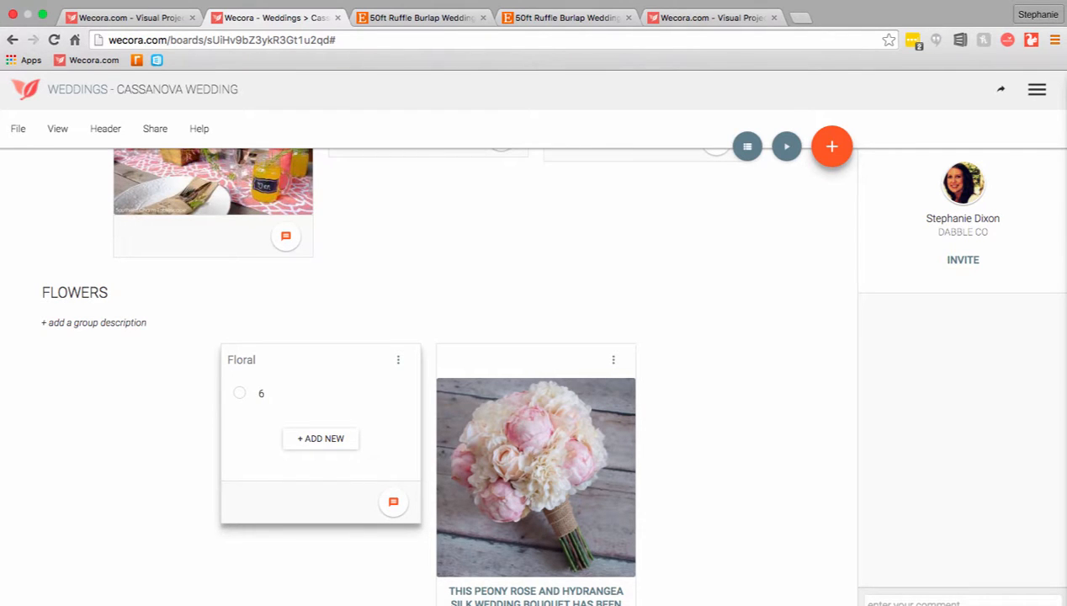
text( bouquets)
click(346, 440)
text(3 memory roses)
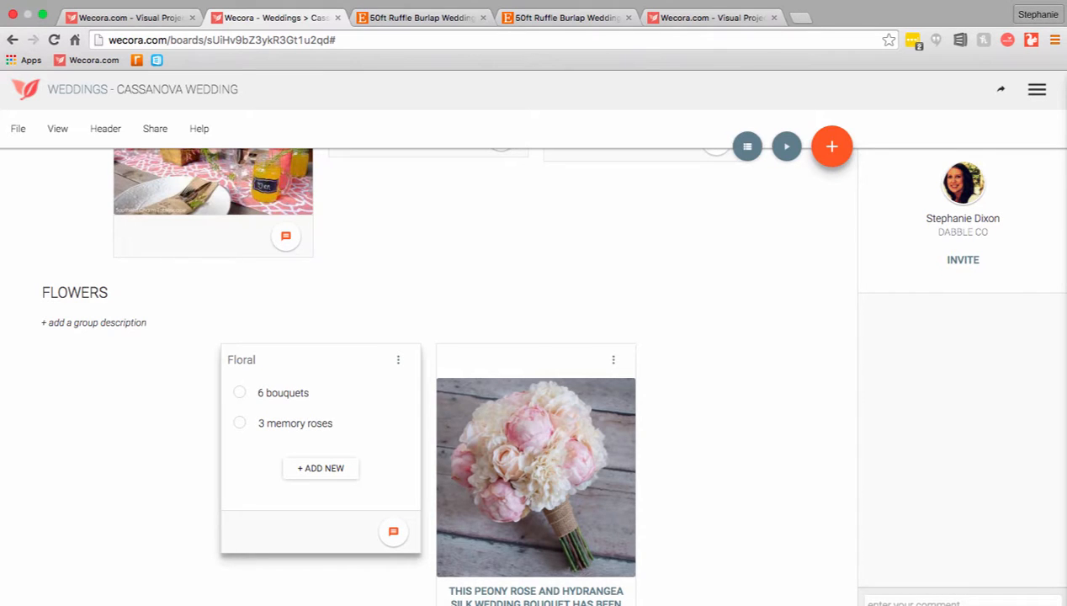
click(337, 469)
text(centerpieces - 14)
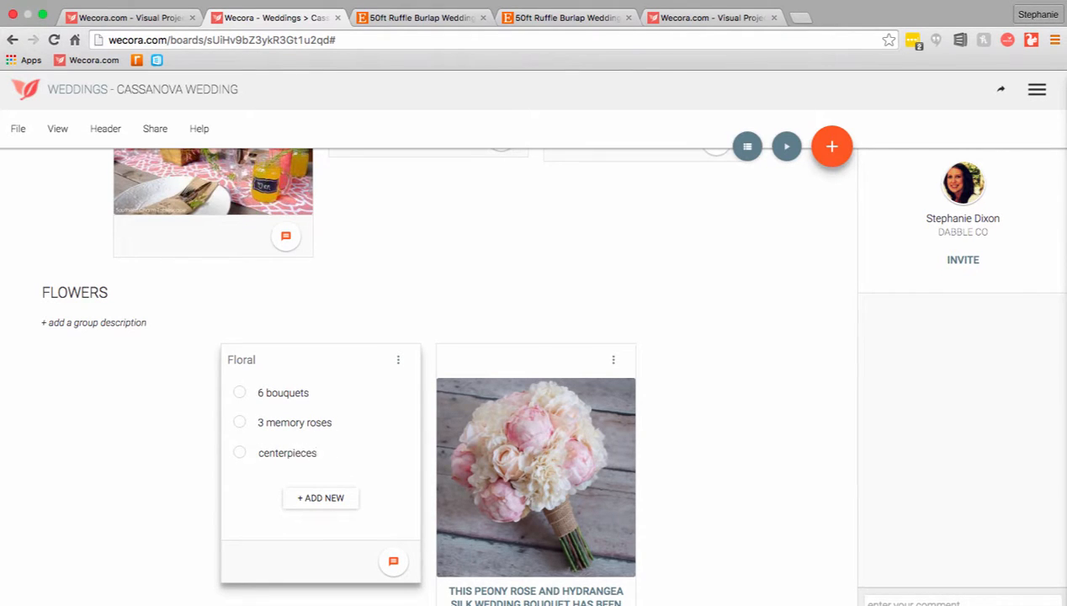
click(345, 502)
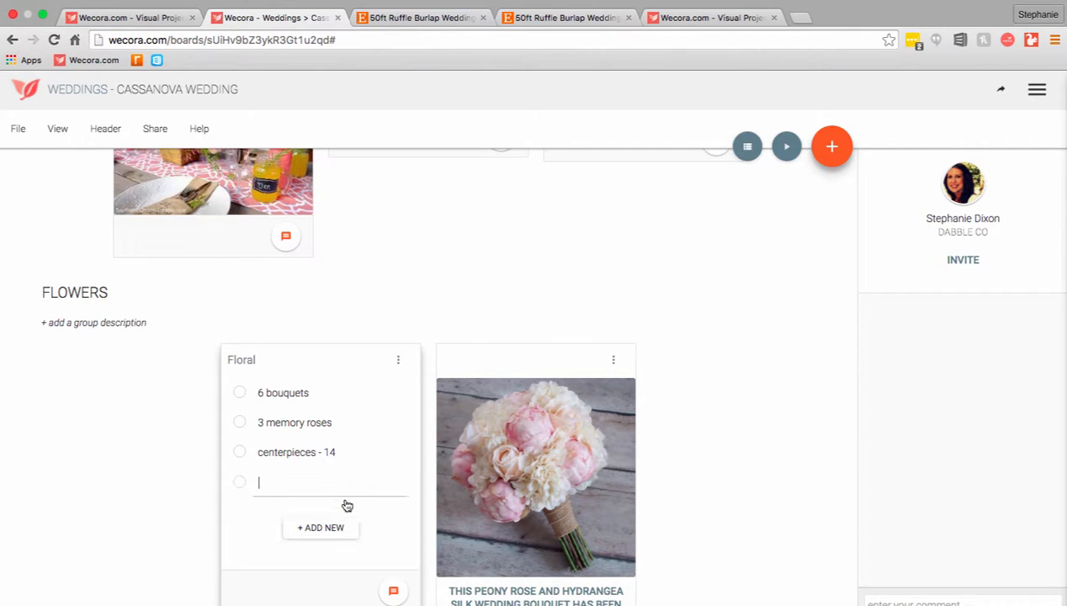
Mark the bouquets, memory roses and centerpieces entries in the Floral list as done
click(240, 396)
click(241, 396)
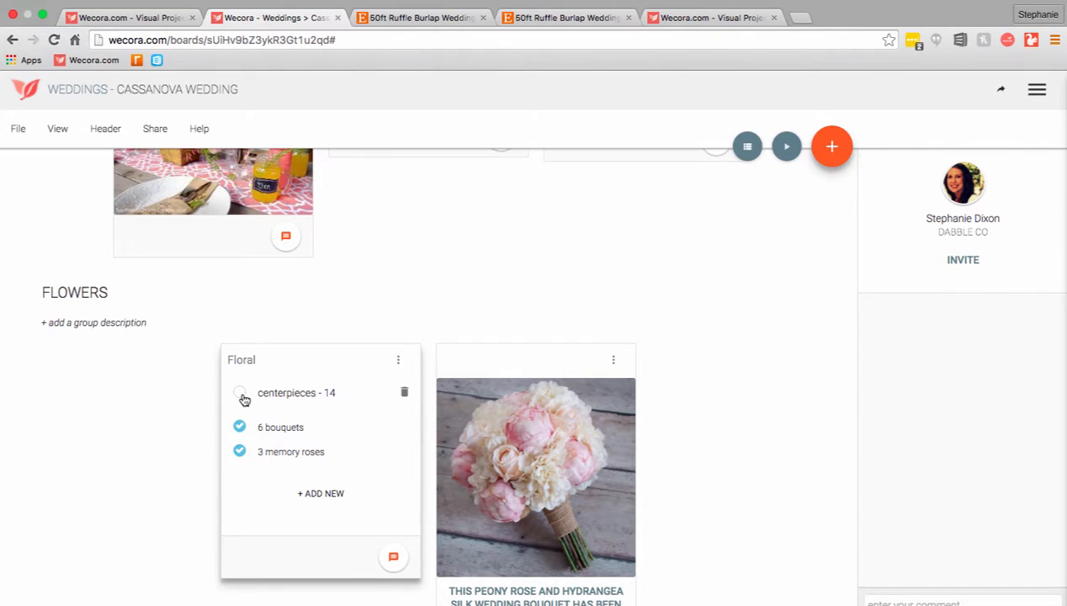
click(242, 397)
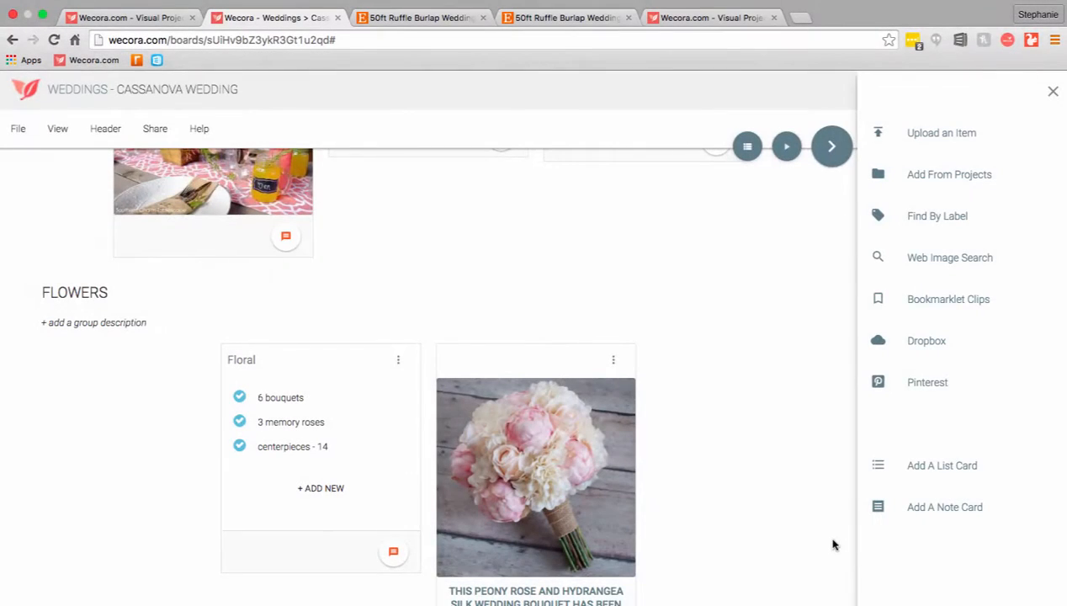
Create a note card in the Flowers group with the florist's full name and phone number
click(915, 515)
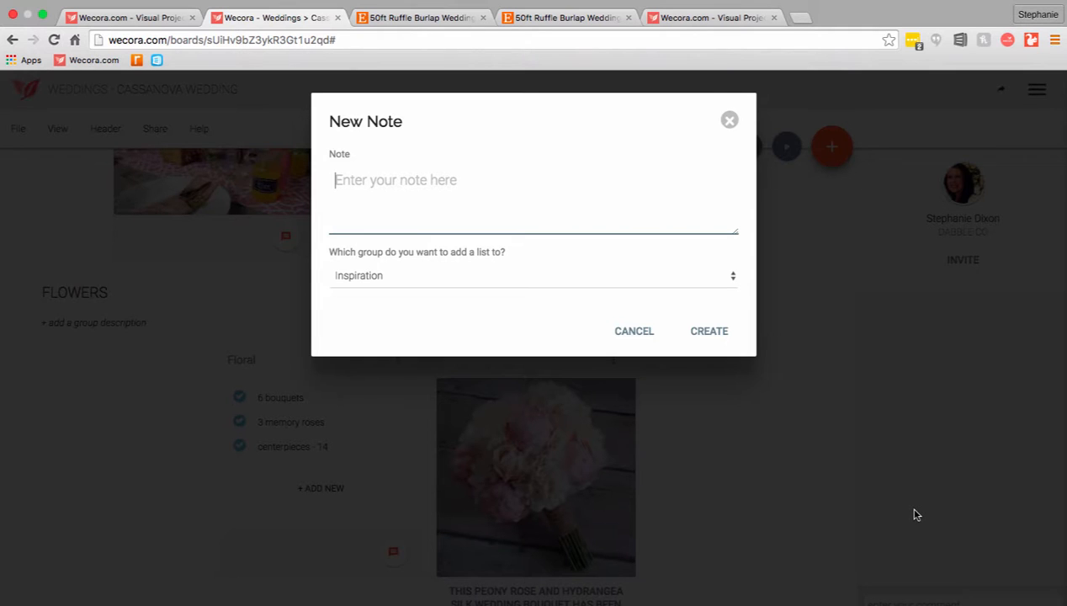
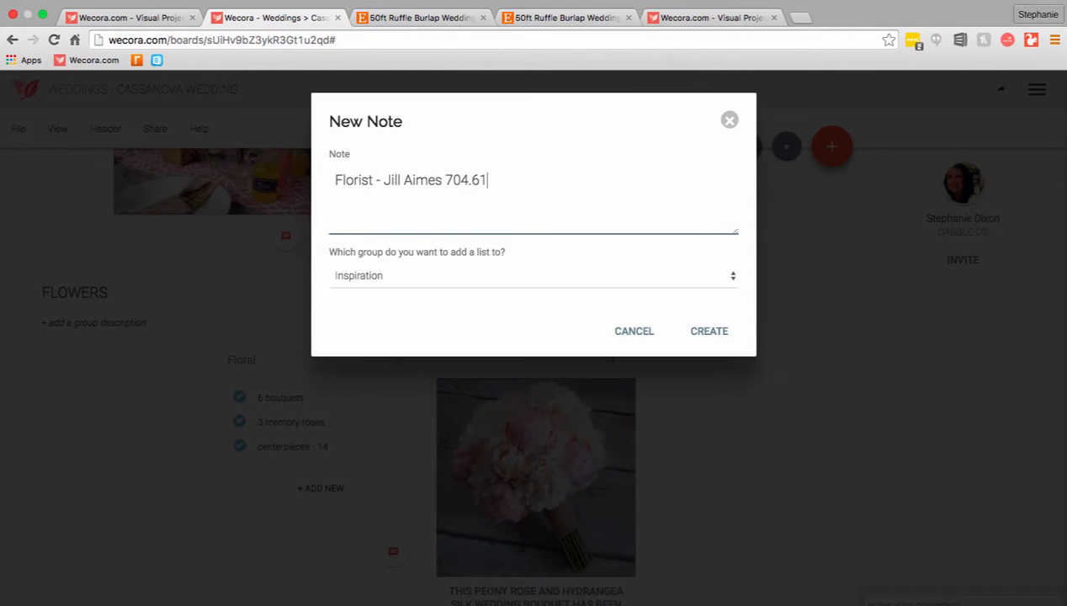
click(524, 281)
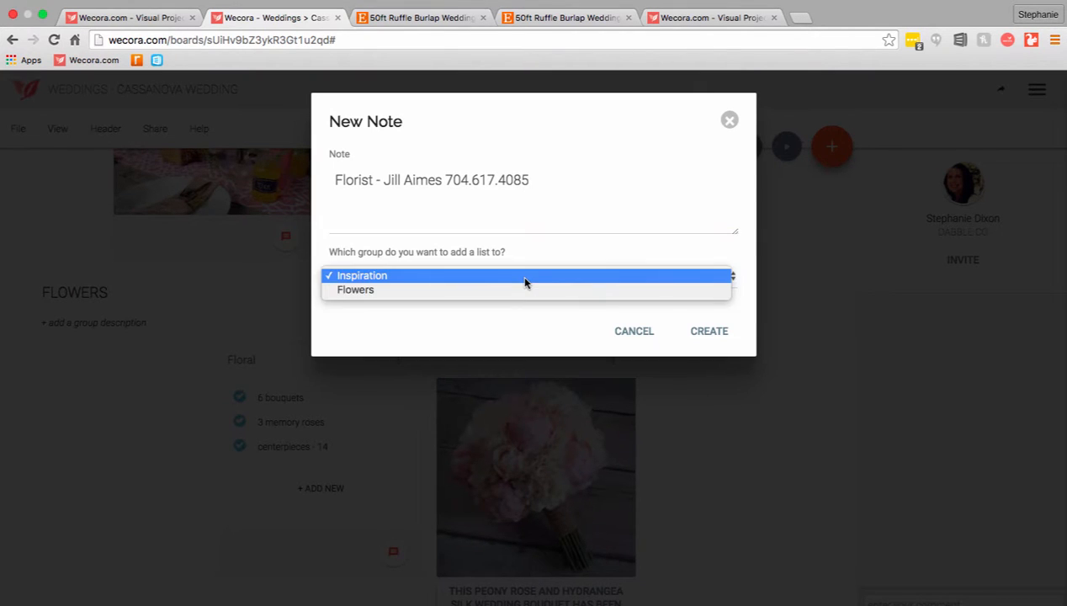
click(517, 290)
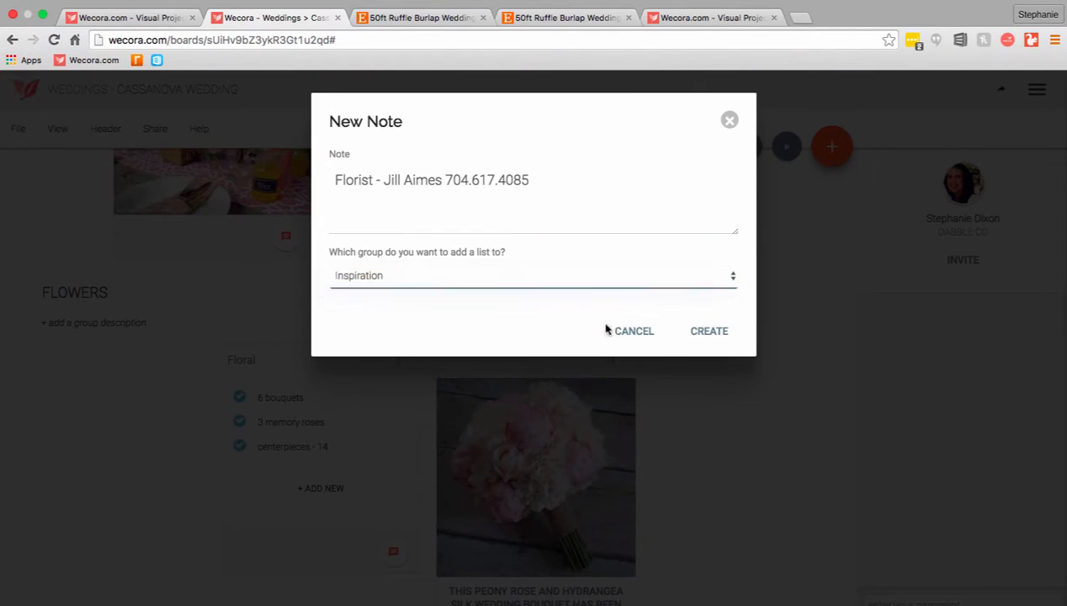
click(700, 336)
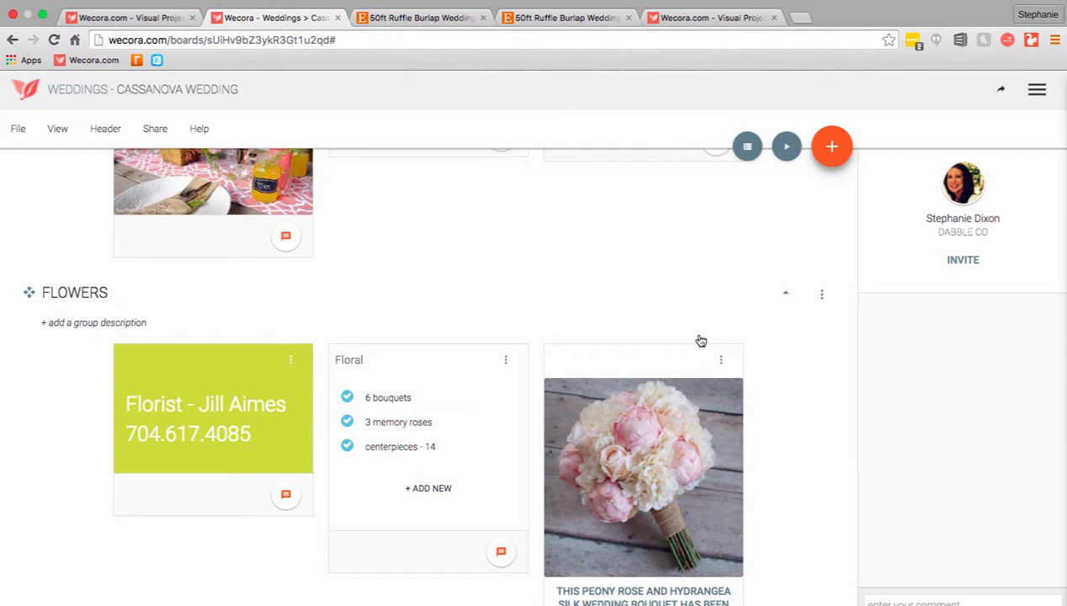
Change the color of the florist contact note card in the Flowers group to orange-red
click(289, 363)
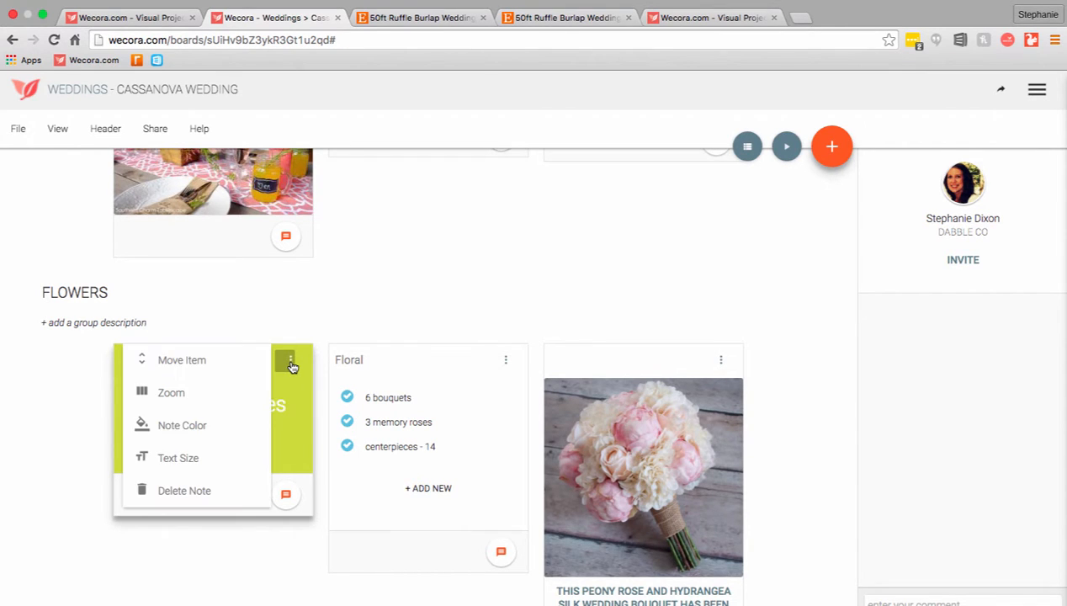
click(209, 428)
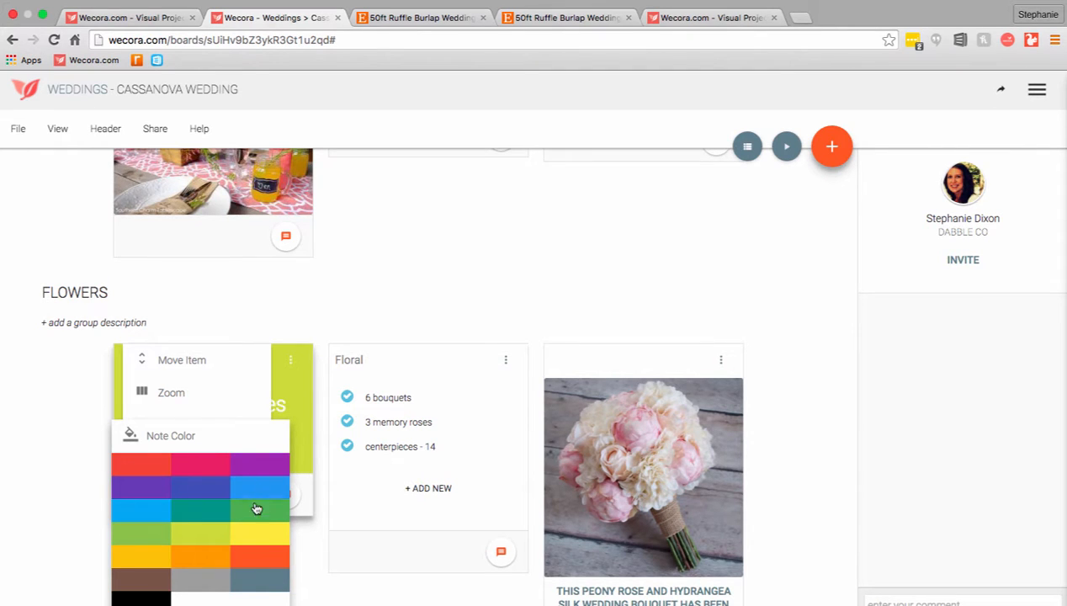
click(260, 561)
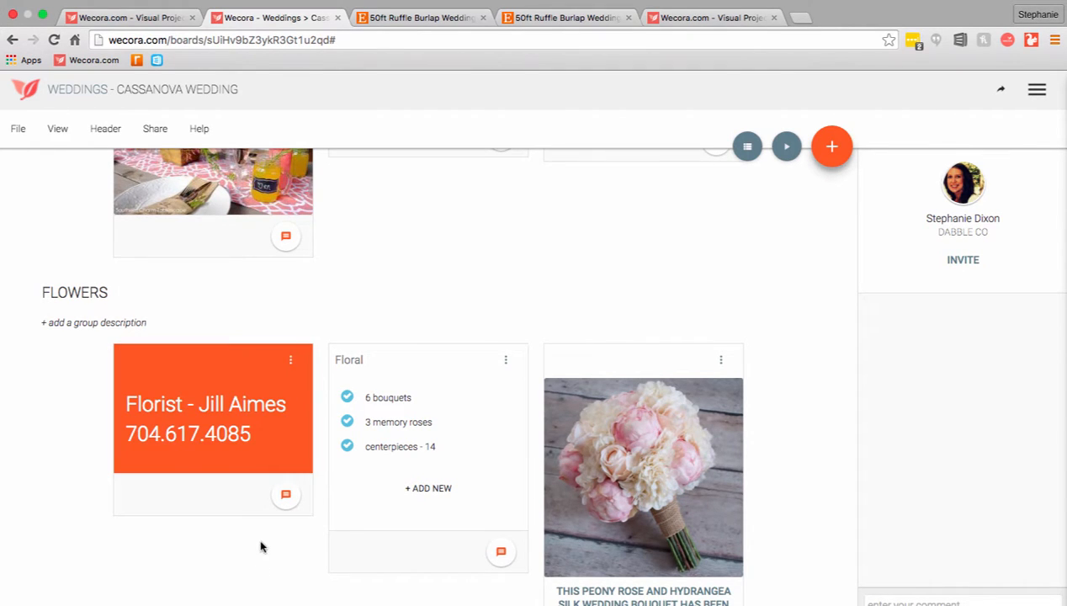
click(291, 362)
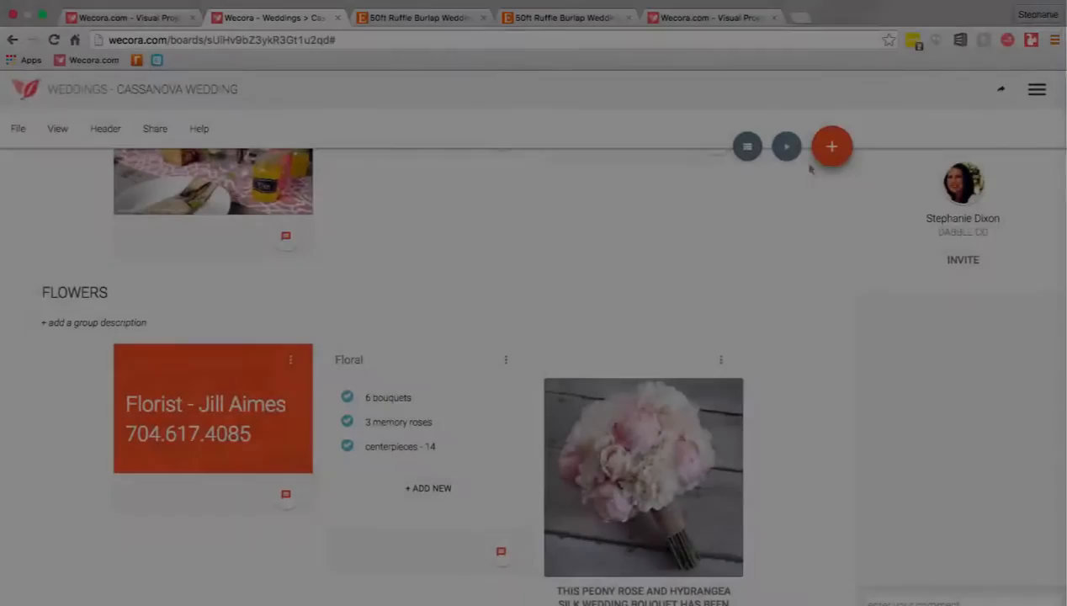
click(828, 159)
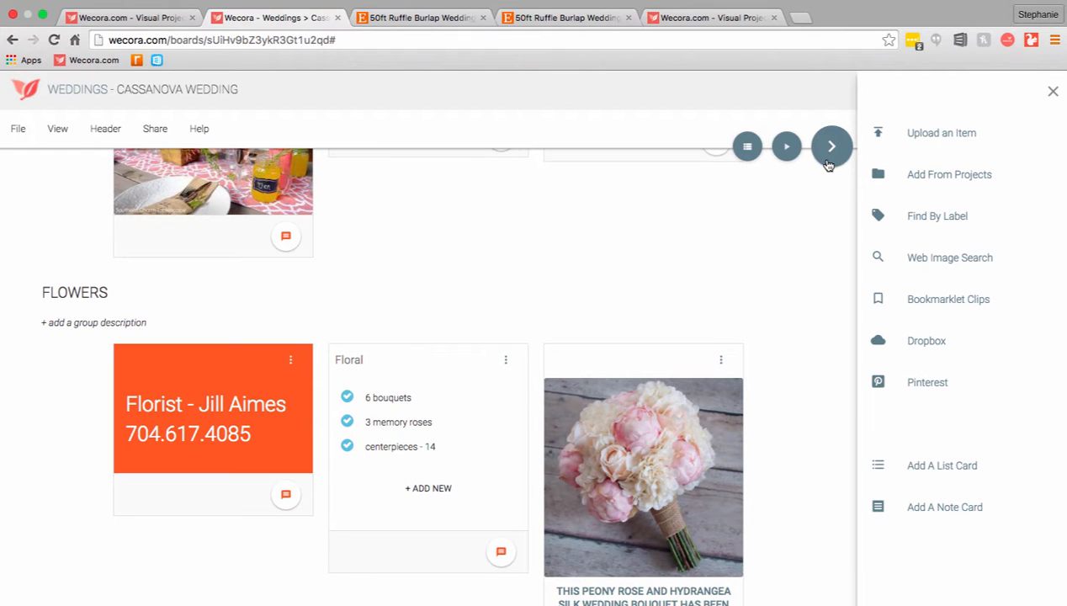
click(830, 155)
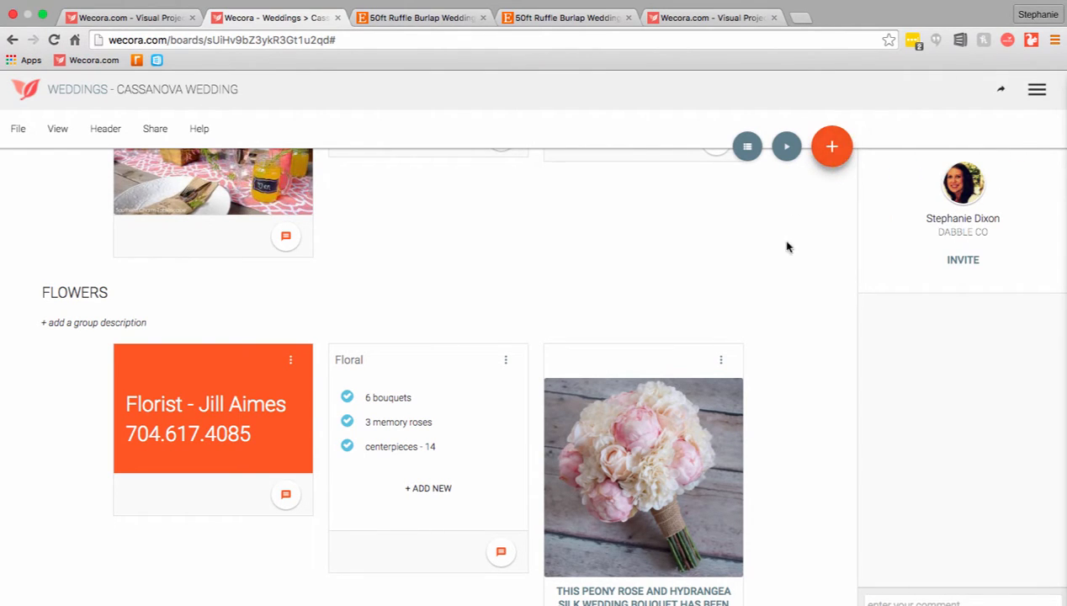
click(831, 149)
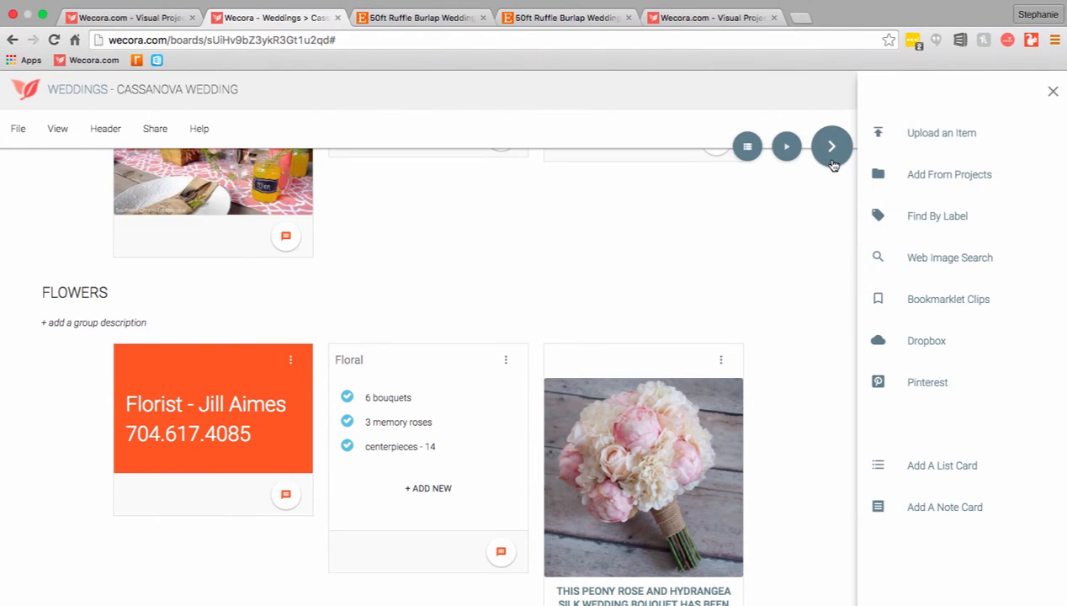
click(832, 152)
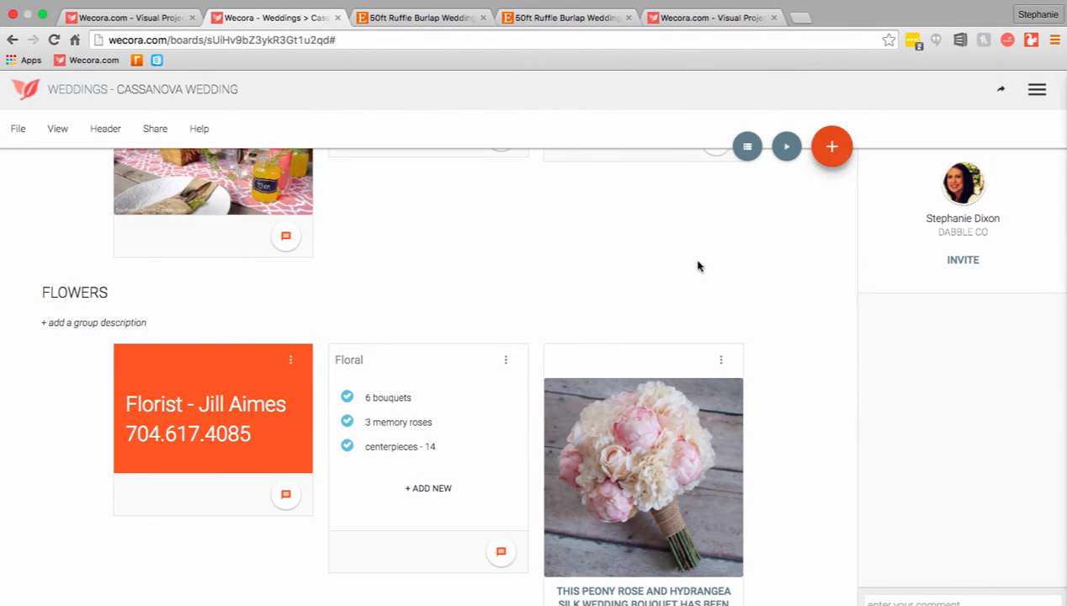
scroll(697, 266, up, 10)
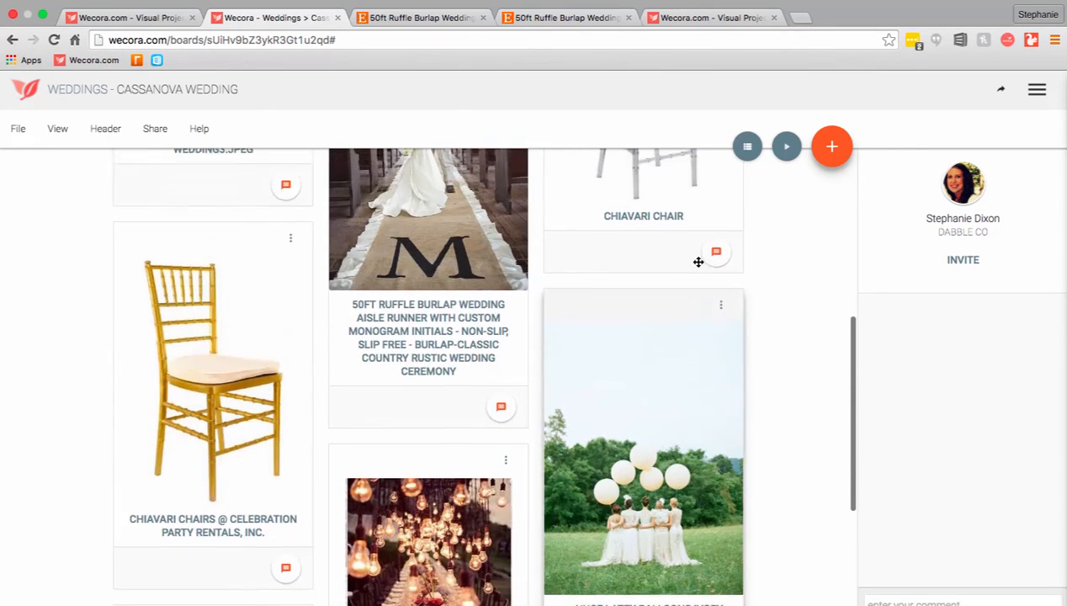
scroll(698, 267, up, 5)
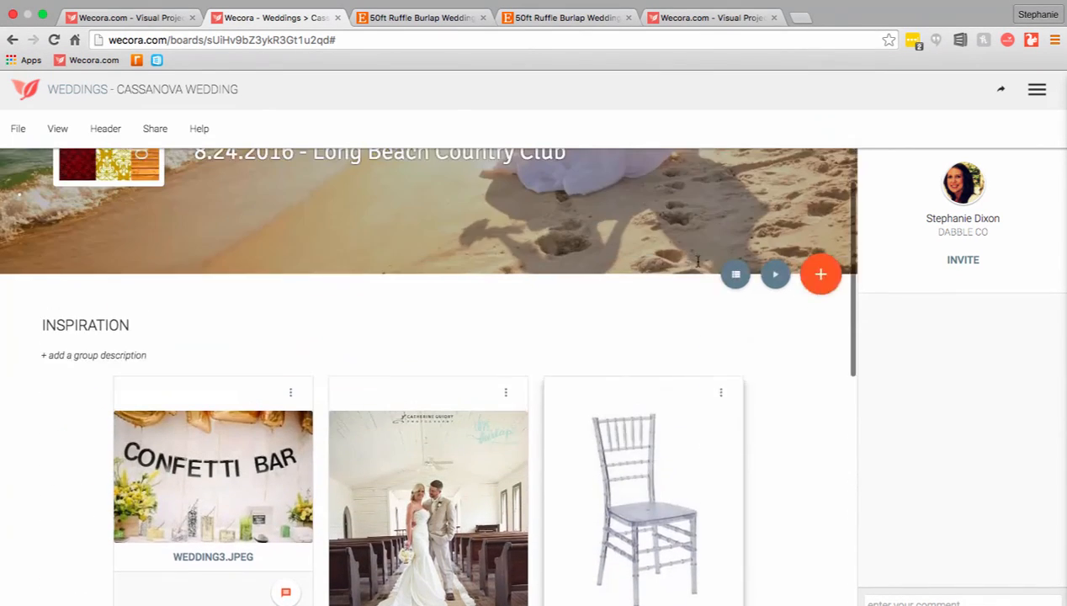